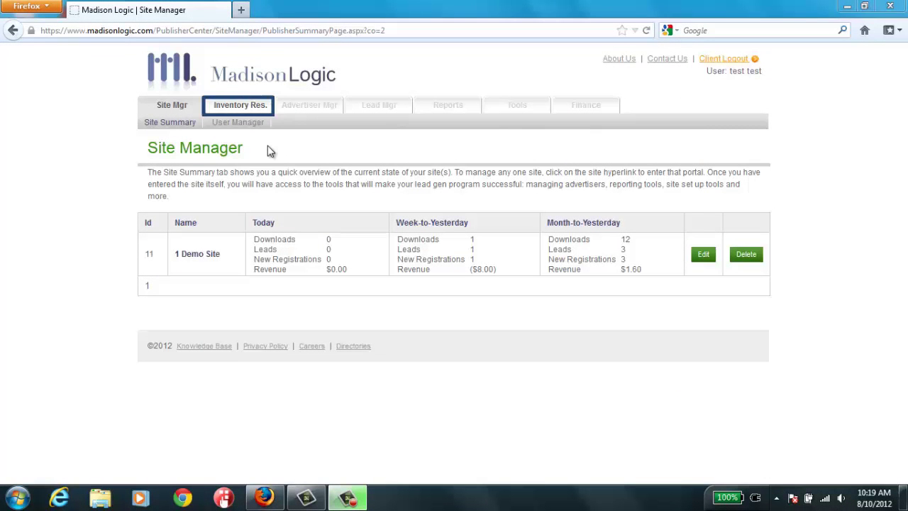
Step: Open the Inventory Reservation settings and scroll to the 1 Demo Site Set Defaults section
{"action": "left_click", "coordinate": [262, 106]}
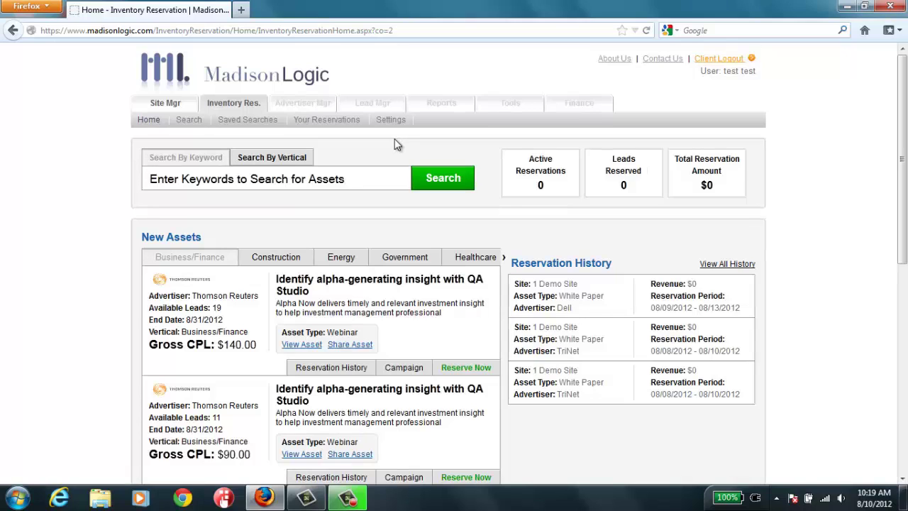
{"action": "left_click", "coordinate": [391, 120]}
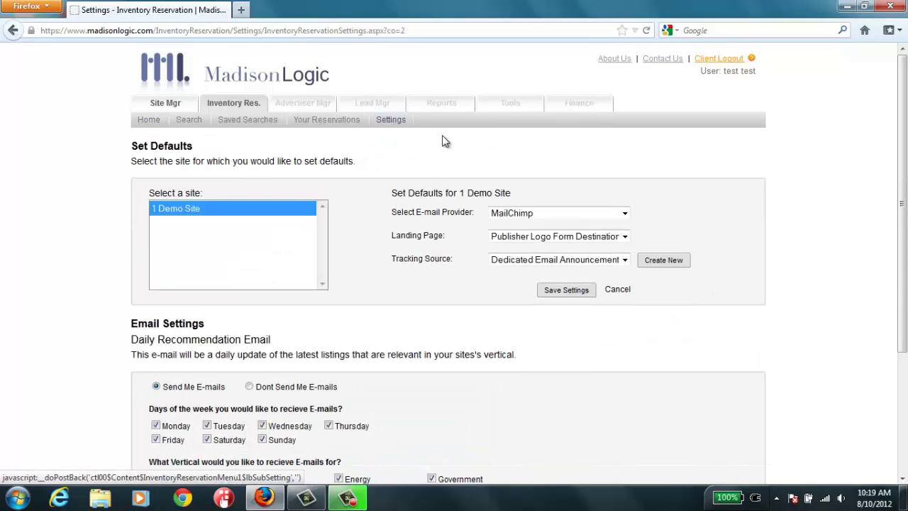
{"action": "scroll", "coordinate": [499, 149], "scroll_direction": "down", "scroll_amount": 2}
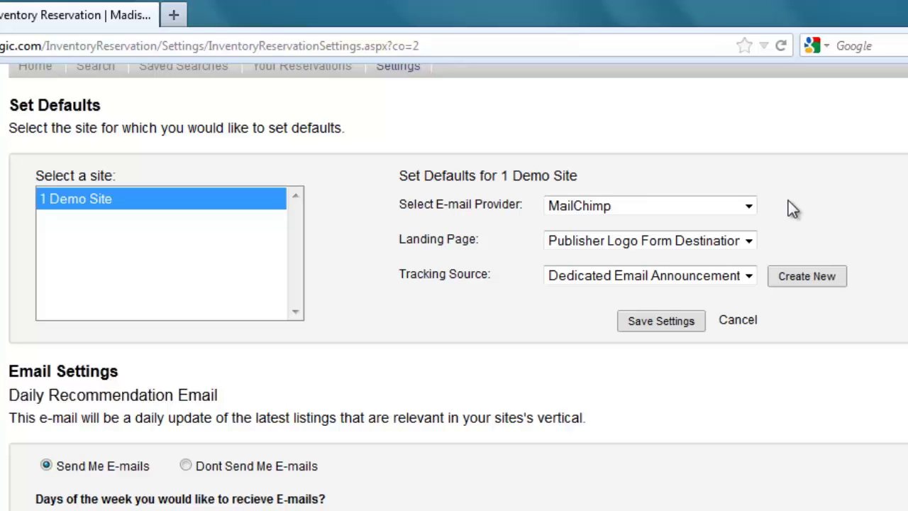
Step: Set the e-mail provider to Other with the merge field '%email%%'
{"action": "left_click", "coordinate": [749, 206]}
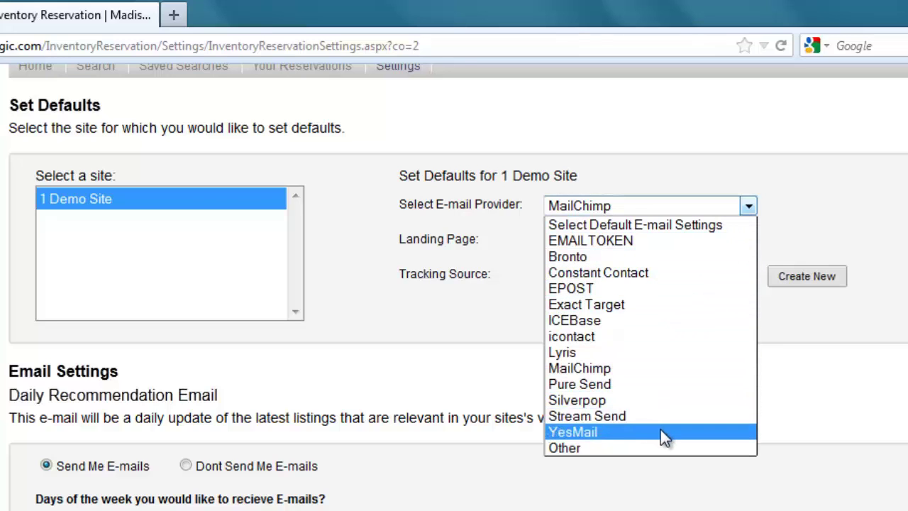
{"action": "left_click", "coordinate": [678, 447]}
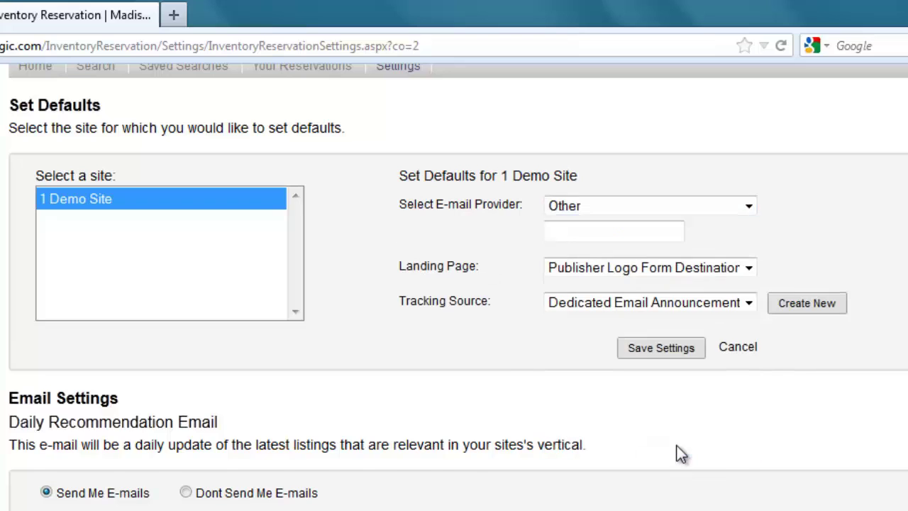
{"action": "left_click", "coordinate": [615, 230]}
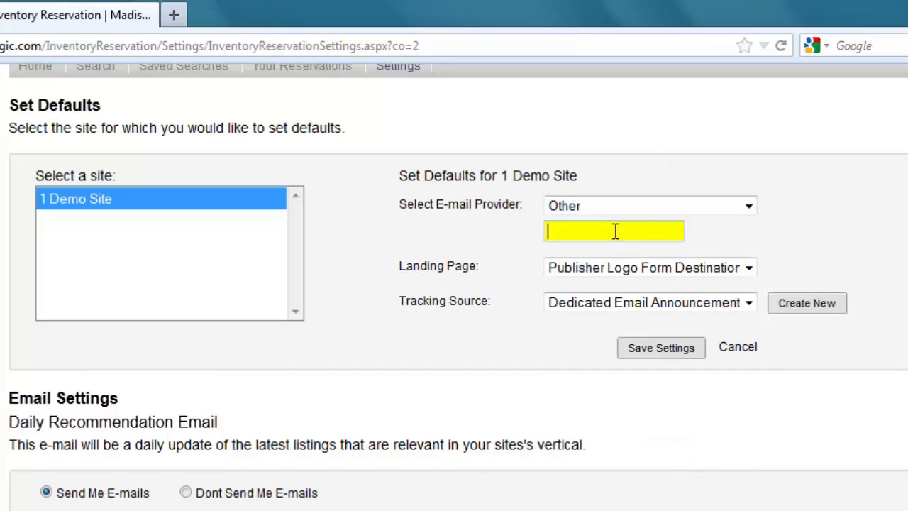
{"action": "type", "text": "%email%%"}
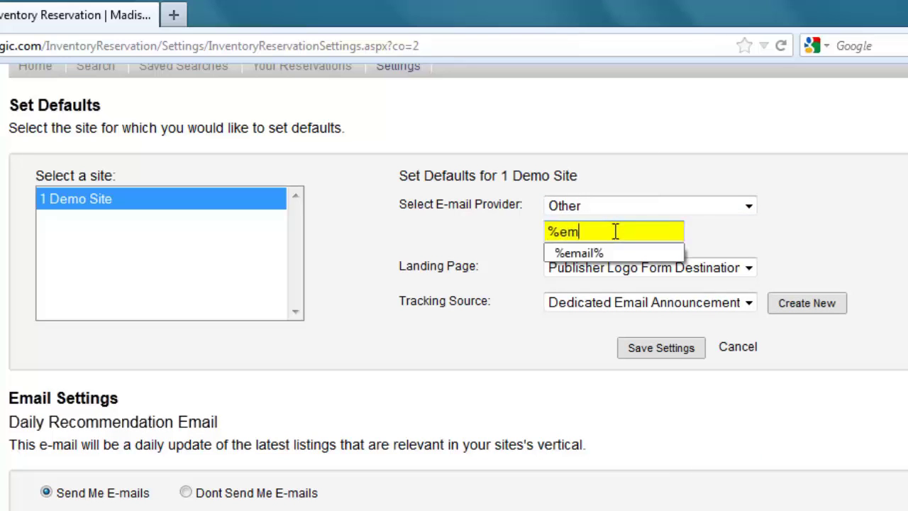
Step: Keep the current landing page and tracking source, and save the 1 Demo Site defaults
{"action": "left_click", "coordinate": [750, 269]}
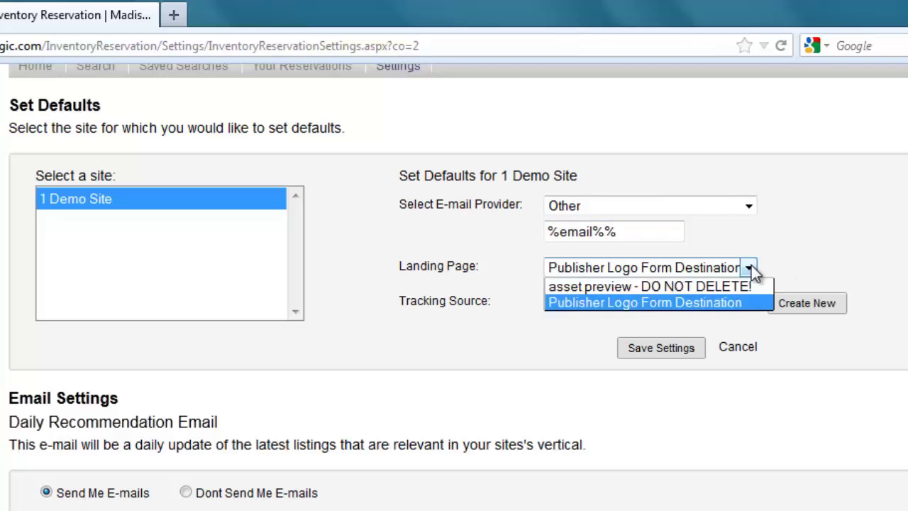
{"action": "left_click", "coordinate": [776, 269]}
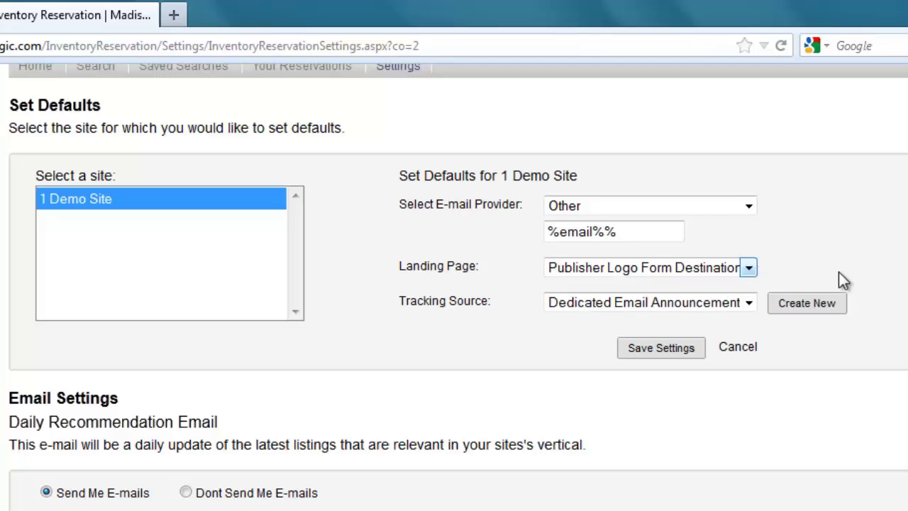
{"action": "scroll", "coordinate": [854, 277], "scroll_direction": "down", "scroll_amount": 3}
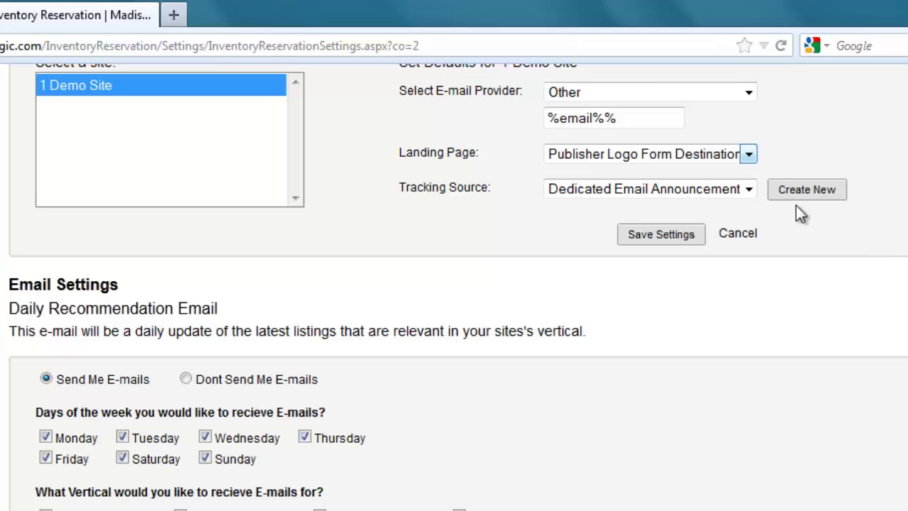
{"action": "left_click", "coordinate": [749, 189]}
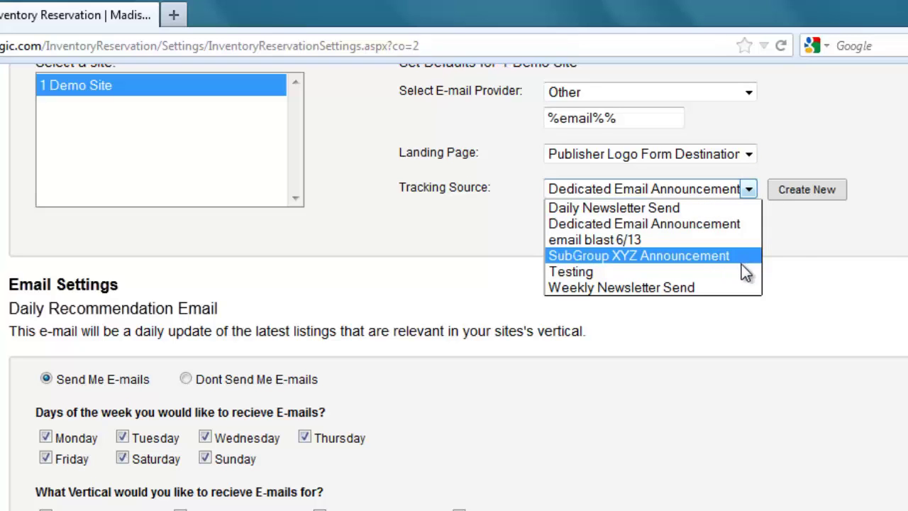
{"action": "left_click", "coordinate": [833, 250]}
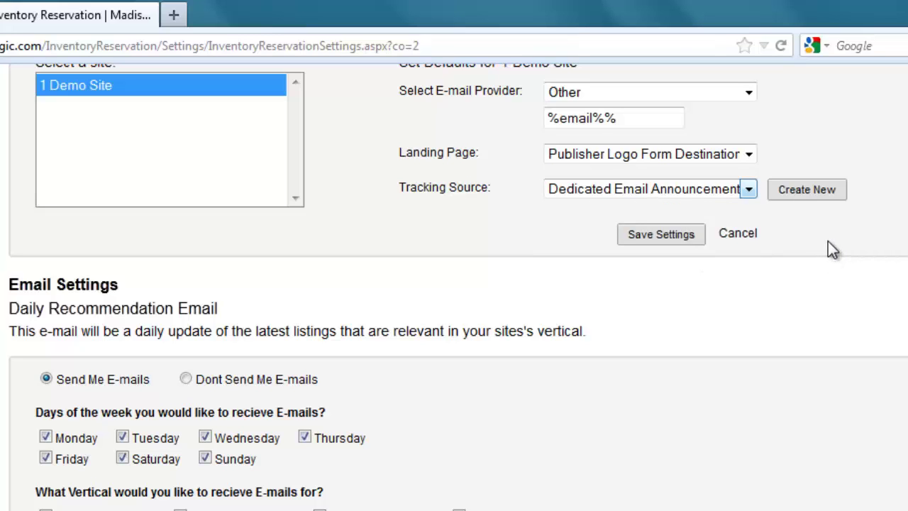
{"action": "left_click", "coordinate": [674, 236]}
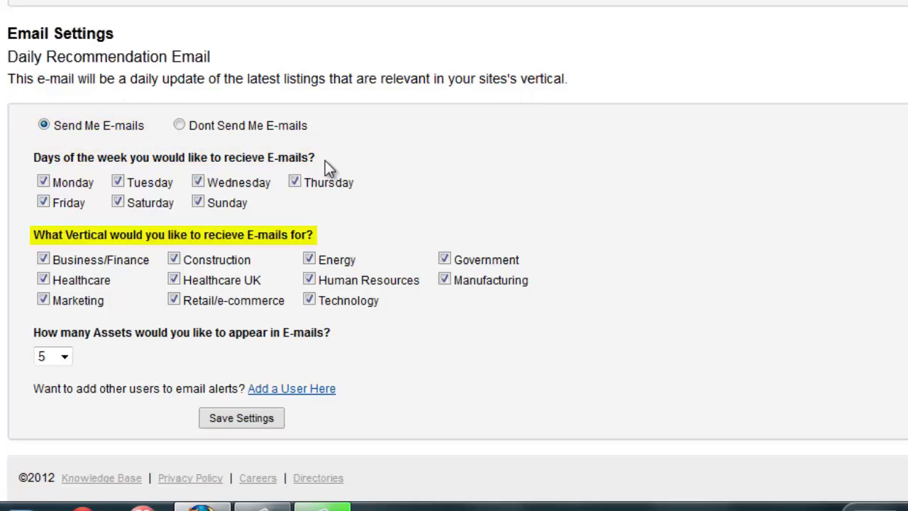
Step: Save the daily recommendation e-mail settings with 5 assets per e-mail, then open Add a User
{"action": "left_click", "coordinate": [64, 357]}
{"action": "left_click", "coordinate": [47, 435]}
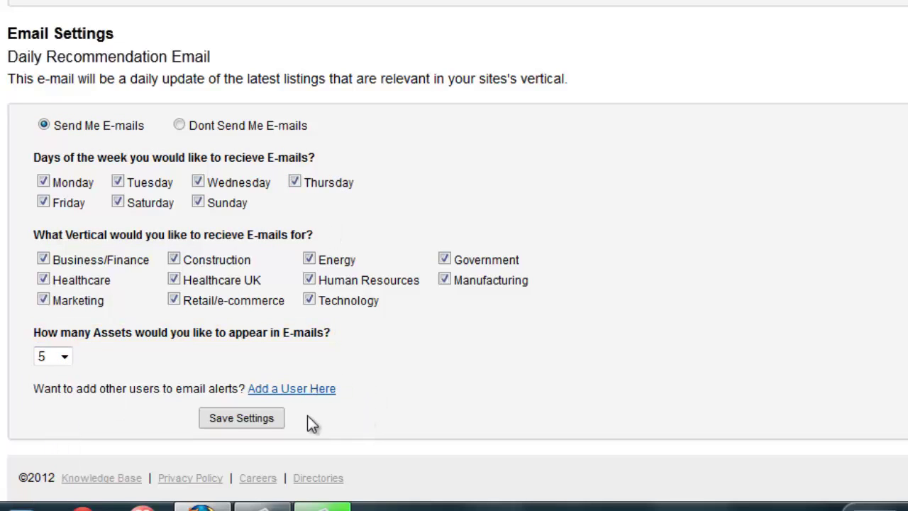
{"action": "left_click", "coordinate": [277, 420]}
{"action": "left_click", "coordinate": [326, 389]}
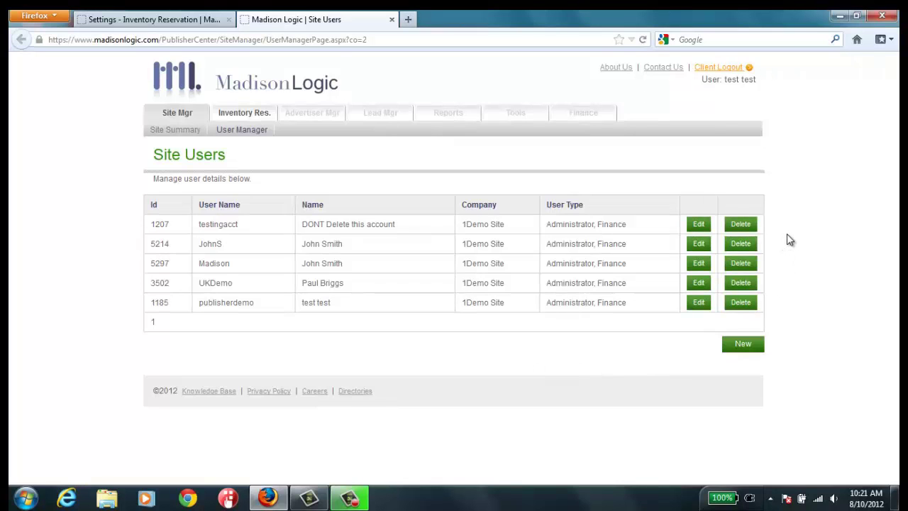
Step: Create a new site user with a login name, password and first and last name, and save it
{"action": "left_click", "coordinate": [745, 345]}
{"action": "scroll", "coordinate": [744, 343], "scroll_direction": "down", "scroll_amount": 5}
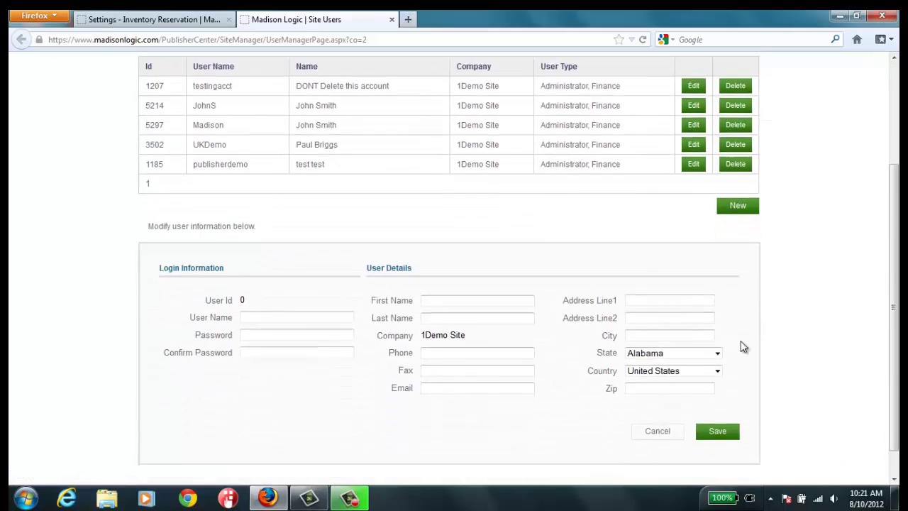
{"action": "left_click", "coordinate": [291, 282]}
{"action": "type", "text": "John"}
{"action": "key", "text": "Tab"}
{"action": "type", "text": "*******"}
{"action": "key", "text": "Tab"}
{"action": "type", "text": "*******"}
{"action": "key", "text": "Tab"}
{"action": "type", "text": "John"}
{"action": "key", "text": "Tab"}
{"action": "type", "text": "Smith"}
{"action": "key", "text": "Tab"}
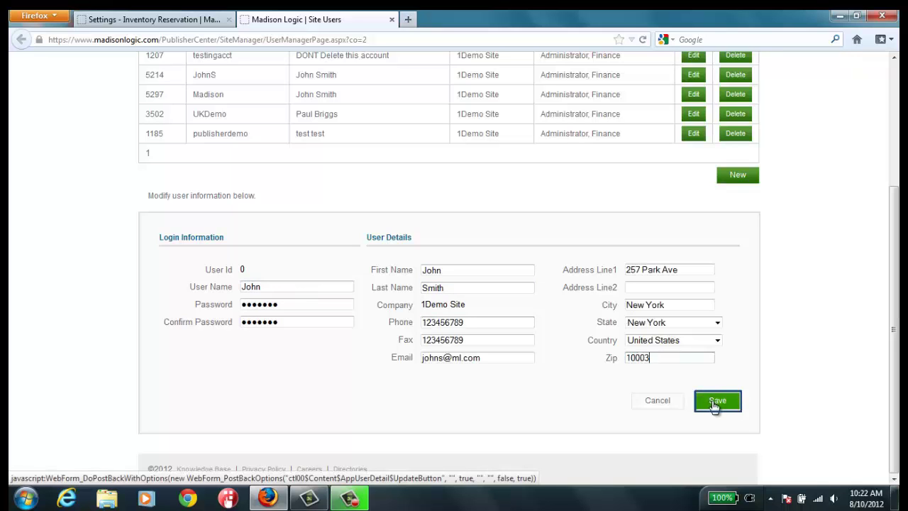
{"action": "left_click", "coordinate": [715, 403]}
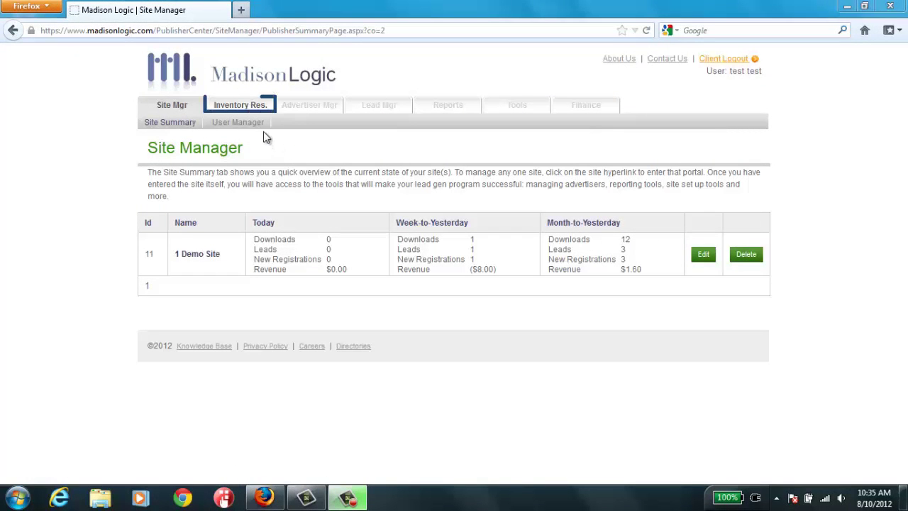
Step: Return to the Inventory Reservation home and expand the new-asset vertical categories
{"action": "left_click", "coordinate": [249, 115]}
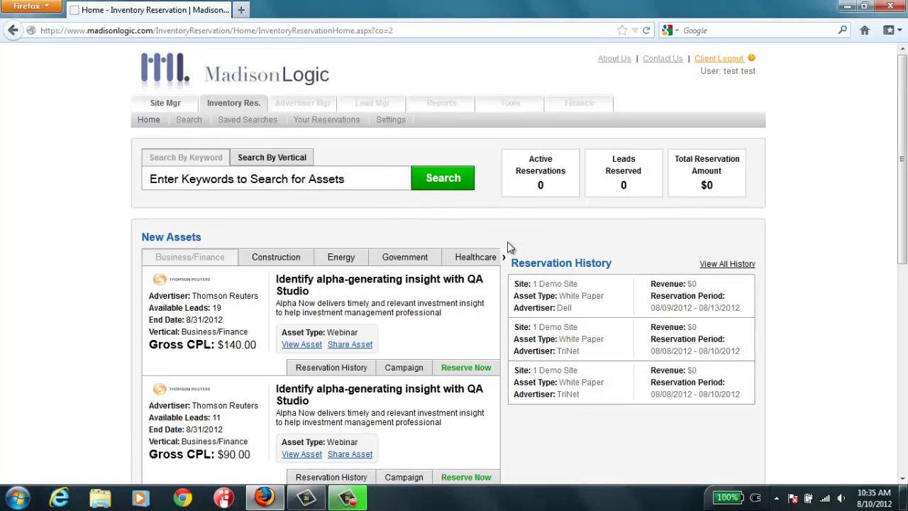
{"action": "left_click", "coordinate": [504, 260]}
{"action": "mouse_move", "coordinate": [504, 260]}
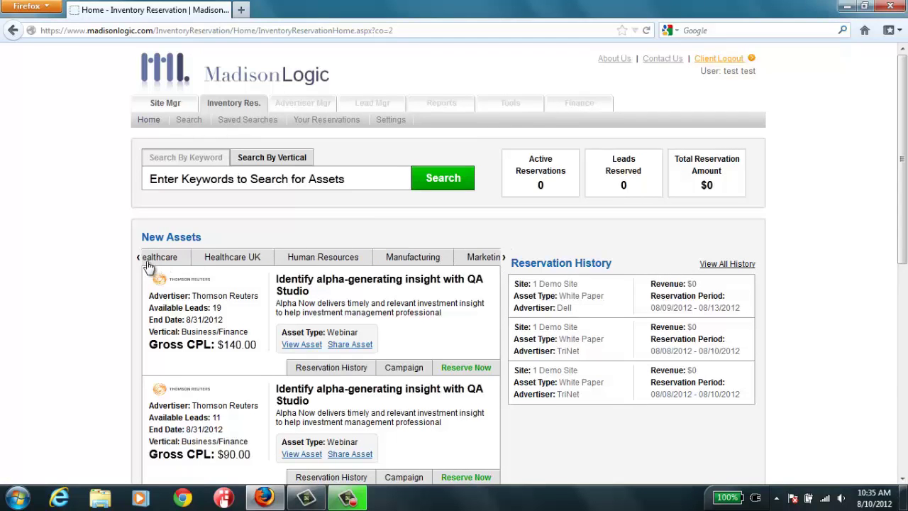
{"action": "mouse_move", "coordinate": [139, 264]}
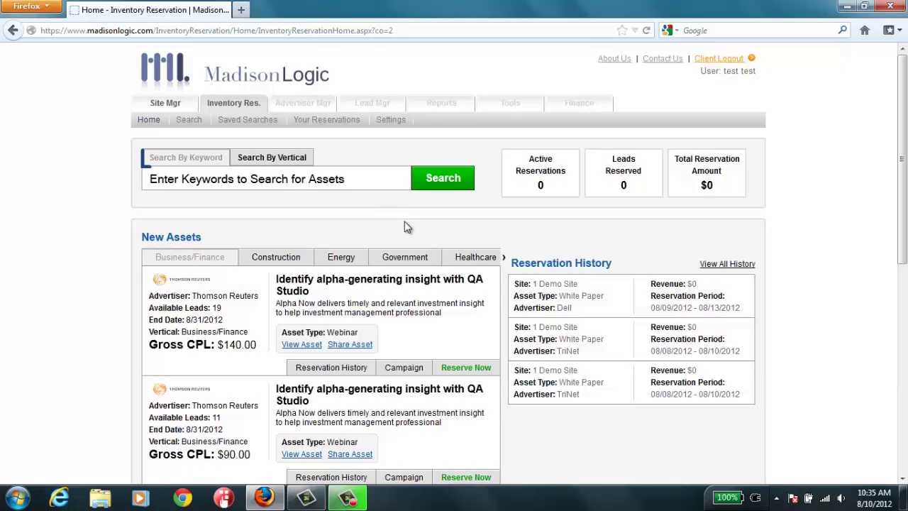
{"action": "key", "text": "Tab"}
{"action": "key", "text": "Tab"}
{"action": "key", "text": "Tab"}
Step: Search assets for 'cloud computing', then switch to searching by vertical and list the verticals
{"action": "left_click", "coordinate": [316, 184]}
{"action": "type", "text": "cloud computing"}
{"action": "left_click", "coordinate": [425, 179]}
{"action": "left_click", "coordinate": [283, 159]}
{"action": "left_click", "coordinate": [383, 179]}
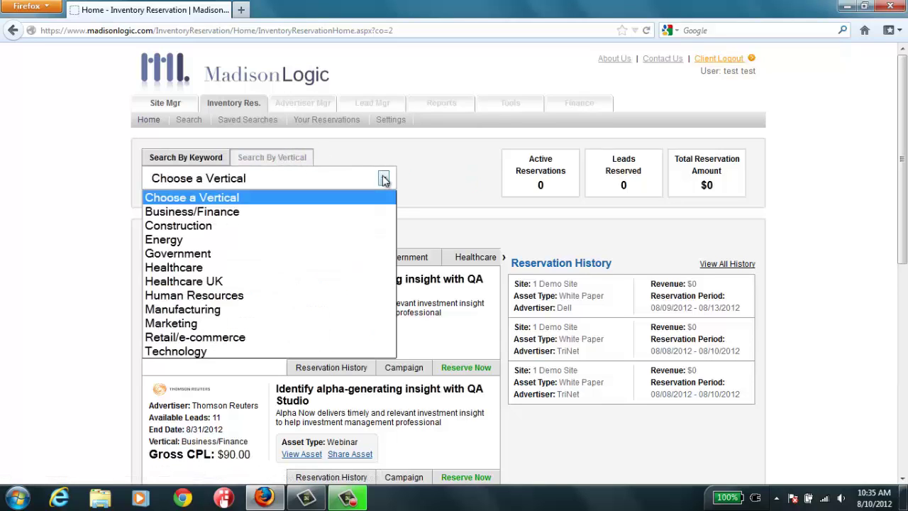
{"action": "left_click", "coordinate": [182, 351]}
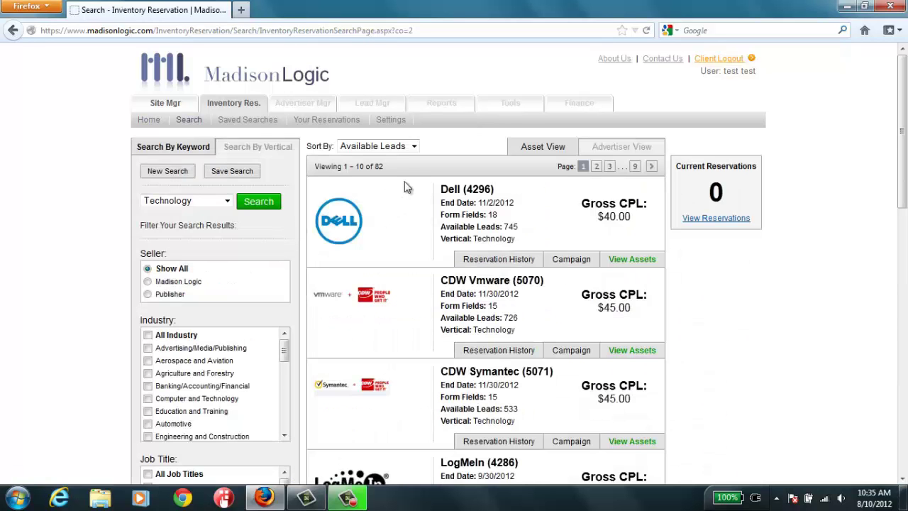
{"action": "left_click", "coordinate": [532, 147]}
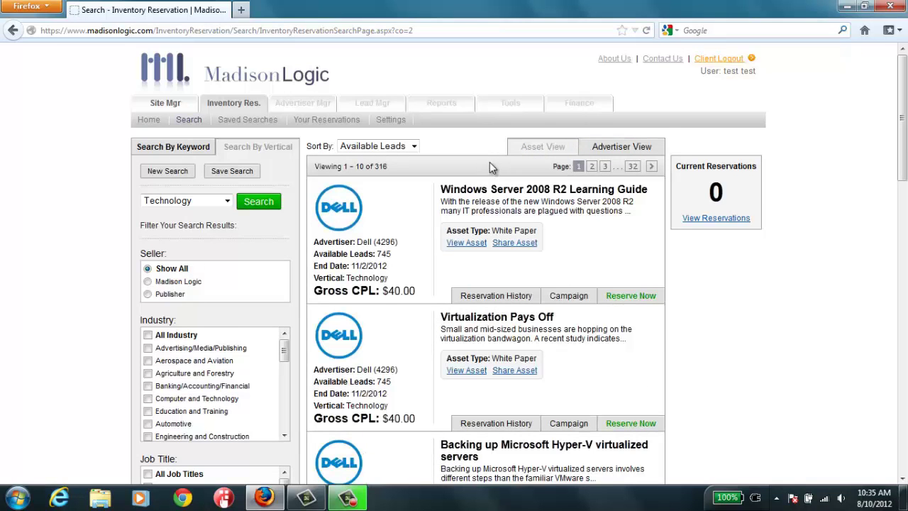
{"action": "left_click", "coordinate": [599, 149]}
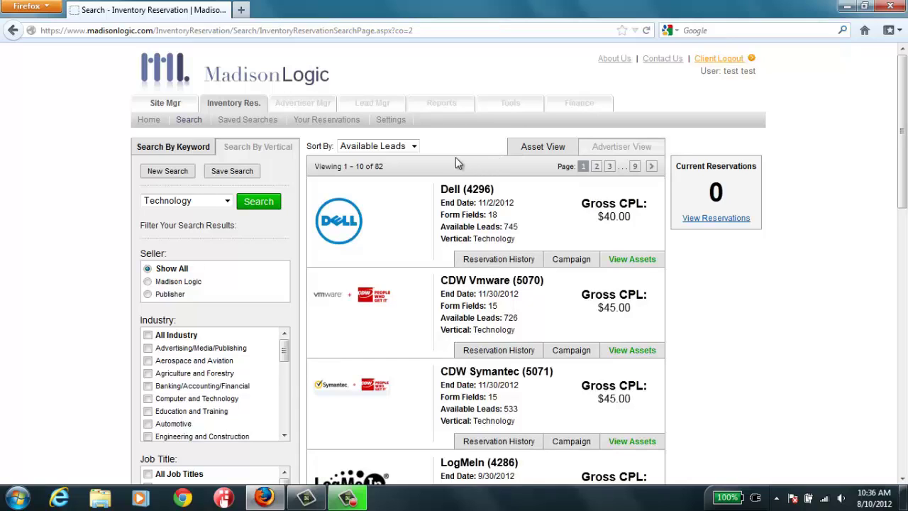
Step: Keep sorting by Available Leads, limit countries to United States only, and rerun the search
{"action": "left_click", "coordinate": [413, 147]}
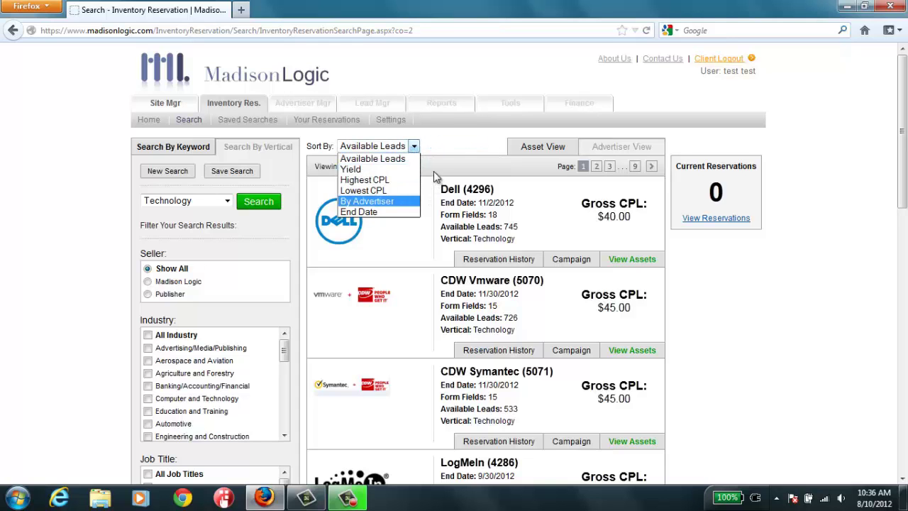
{"action": "left_click", "coordinate": [436, 171]}
{"action": "scroll", "coordinate": [297, 236], "scroll_direction": "down", "scroll_amount": 2}
{"action": "scroll", "coordinate": [300, 235], "scroll_direction": "down", "scroll_amount": 2}
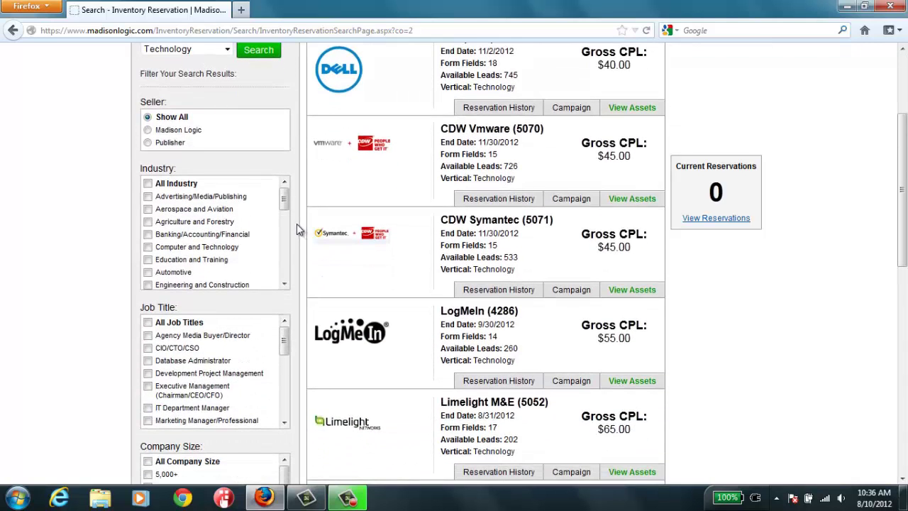
{"action": "scroll", "coordinate": [294, 220], "scroll_direction": "down", "scroll_amount": 2}
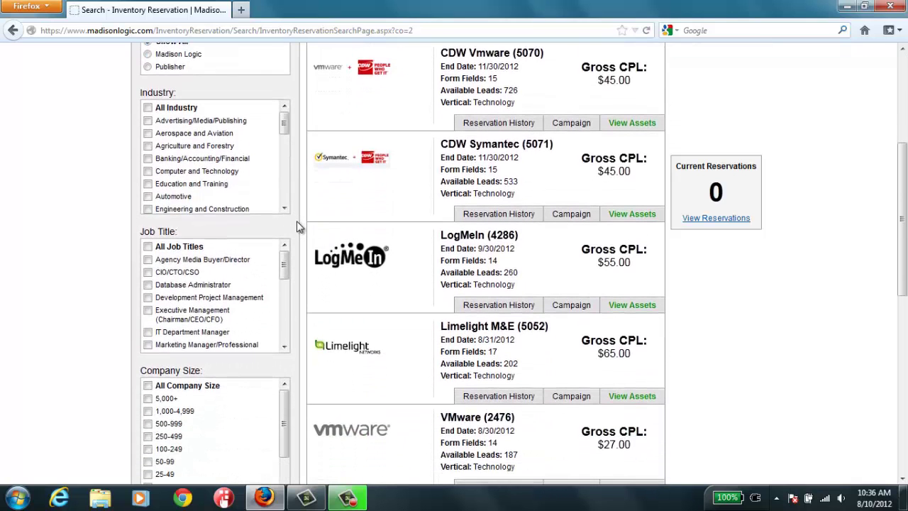
{"action": "scroll", "coordinate": [176, 264], "scroll_direction": "down", "scroll_amount": 1}
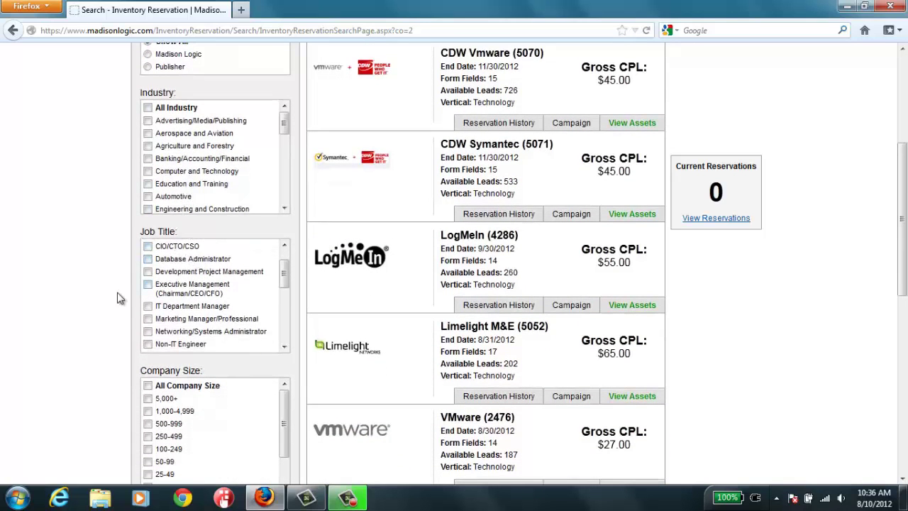
{"action": "scroll", "coordinate": [106, 305], "scroll_direction": "down", "scroll_amount": 3}
{"action": "scroll", "coordinate": [107, 305], "scroll_direction": "down", "scroll_amount": 9}
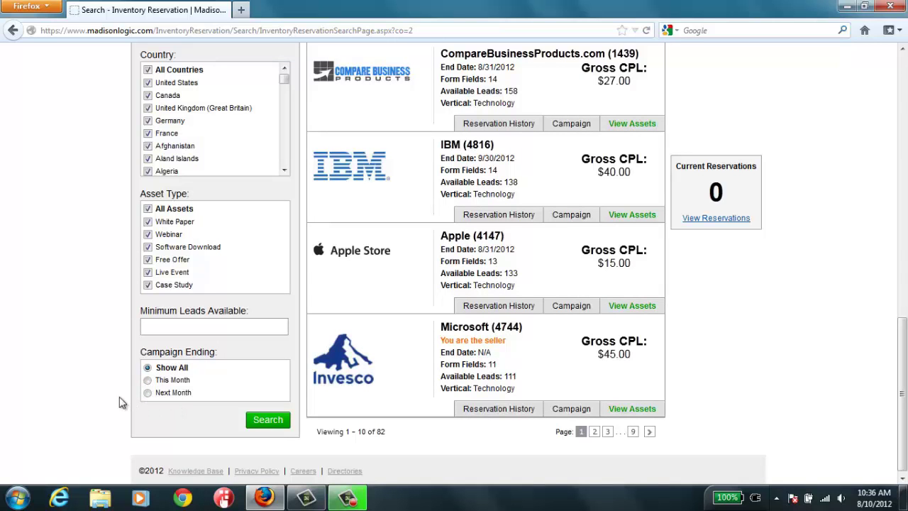
{"action": "scroll", "coordinate": [109, 397], "scroll_direction": "up", "scroll_amount": 2}
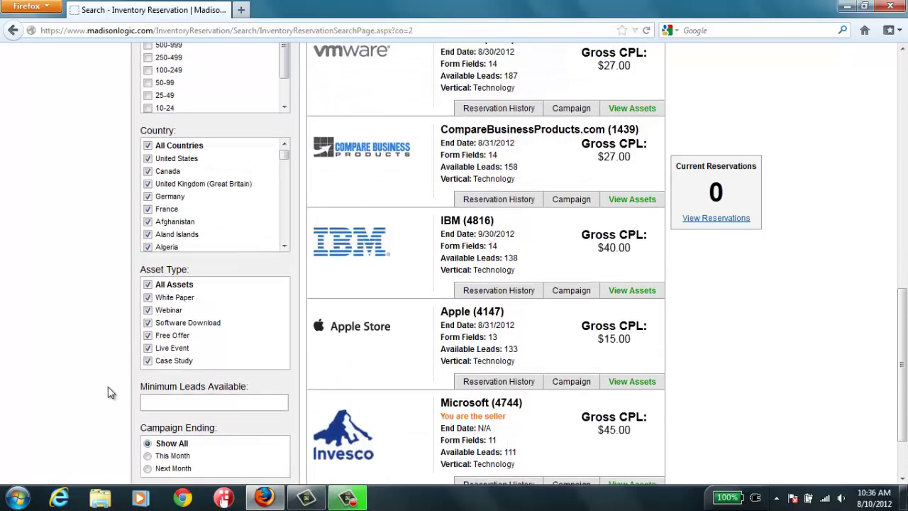
{"action": "left_click", "coordinate": [148, 146]}
{"action": "scroll", "coordinate": [95, 201], "scroll_direction": "down", "scroll_amount": 2}
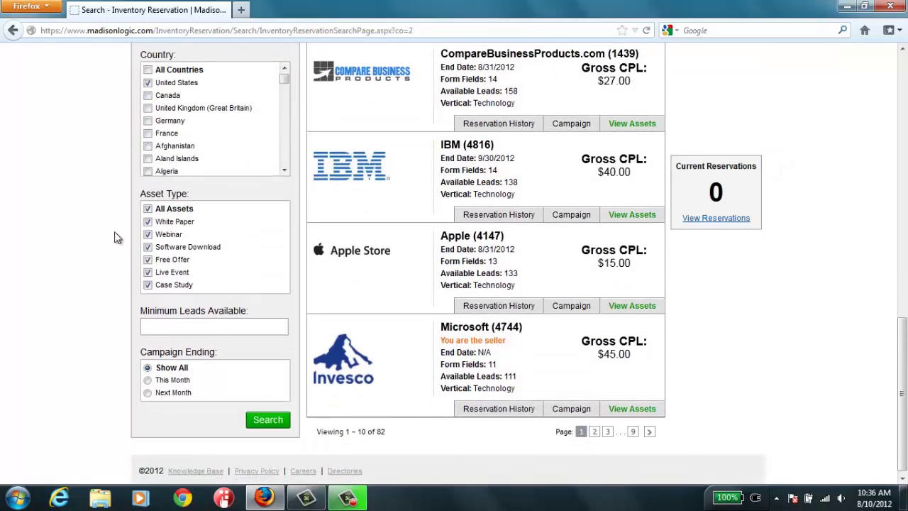
{"action": "left_click", "coordinate": [266, 421]}
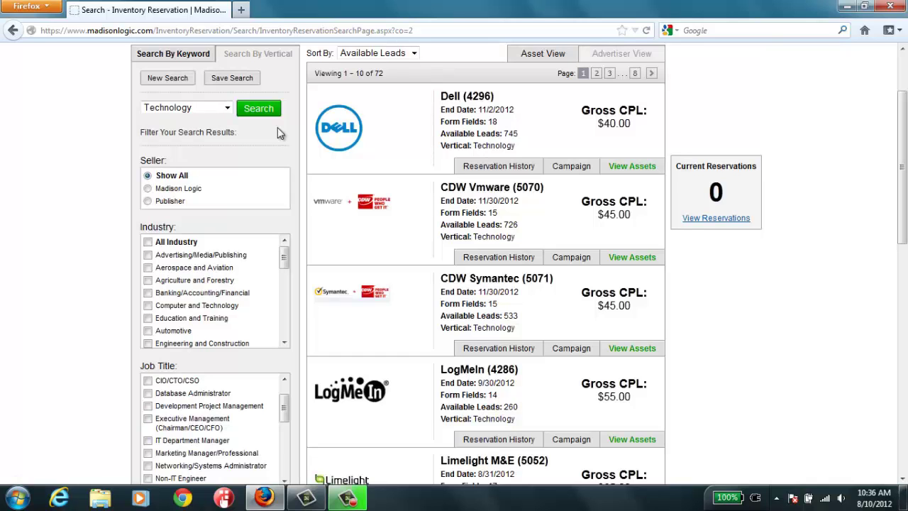
Step: Save the current search as 'tech/US only' and close the confirmation
{"action": "left_click", "coordinate": [229, 80]}
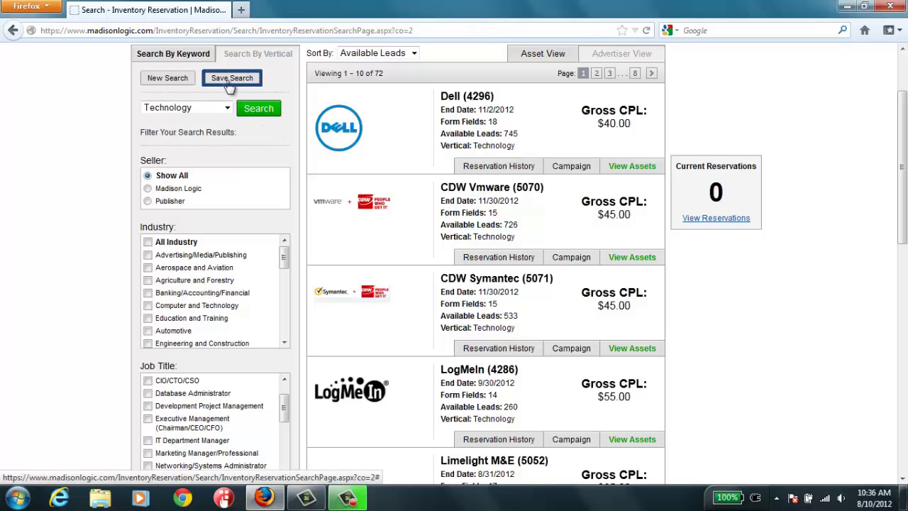
{"action": "type", "text": "tech/US on"}
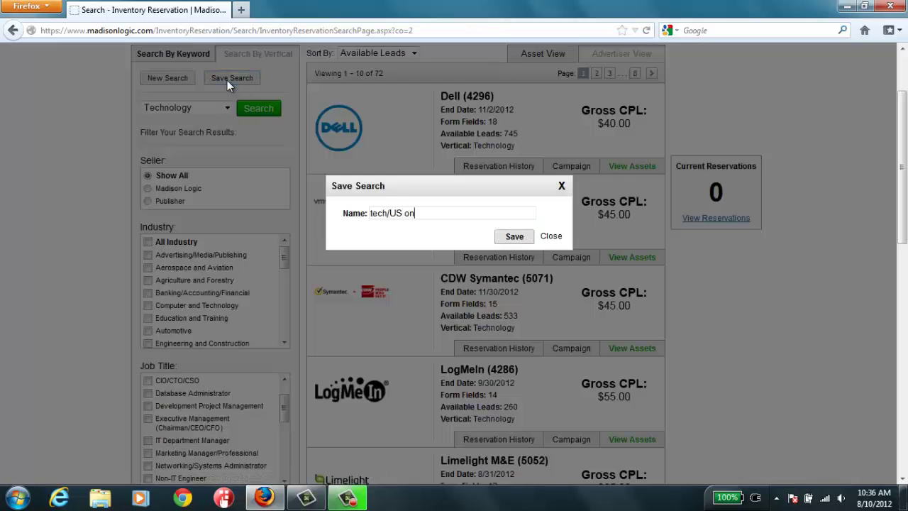
{"action": "type", "text": "ly"}
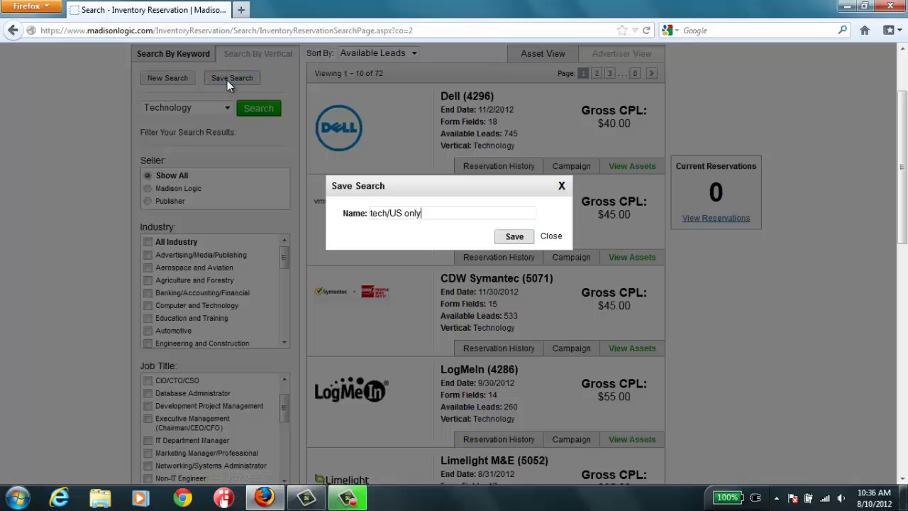
{"action": "left_click", "coordinate": [520, 243]}
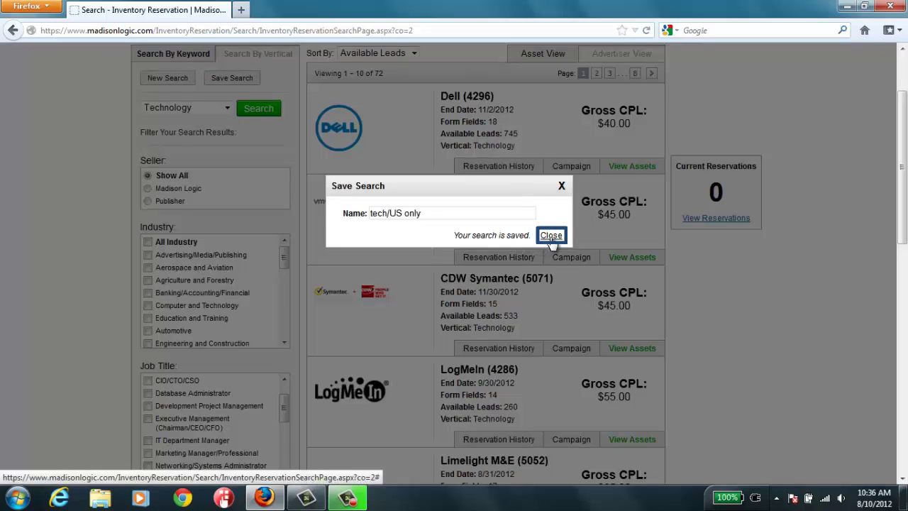
{"action": "left_click", "coordinate": [551, 236]}
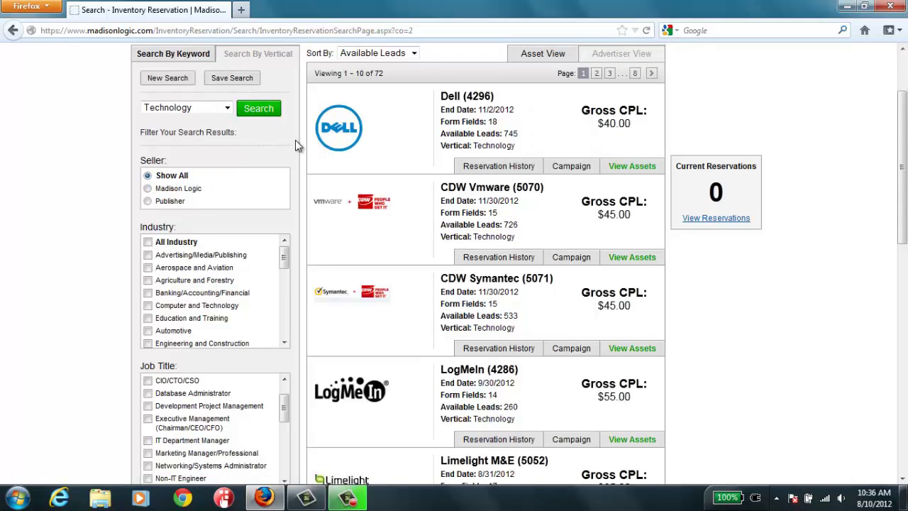
{"action": "scroll", "coordinate": [294, 140], "scroll_direction": "up", "scroll_amount": 2}
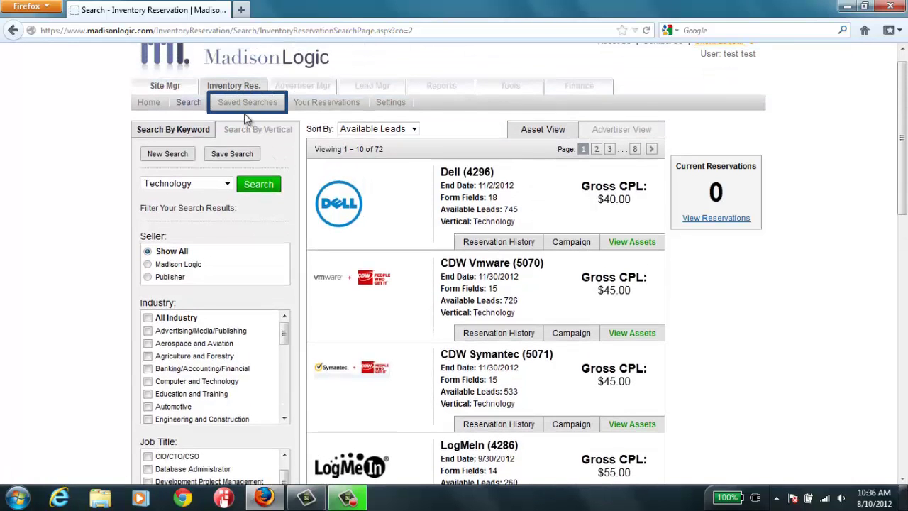
Step: Run the 'tech/US only' saved search from Saved Searches, then return to the saved searches list
{"action": "left_click", "coordinate": [247, 105]}
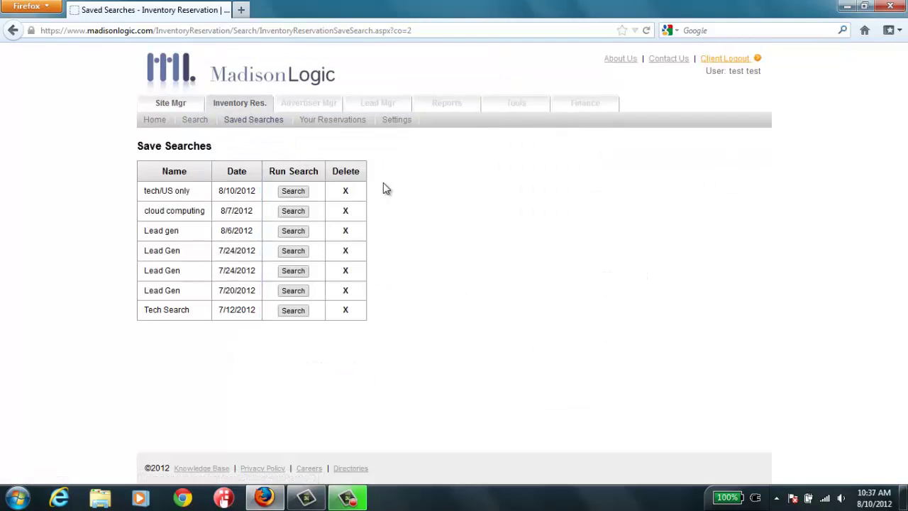
{"action": "left_click", "coordinate": [291, 196]}
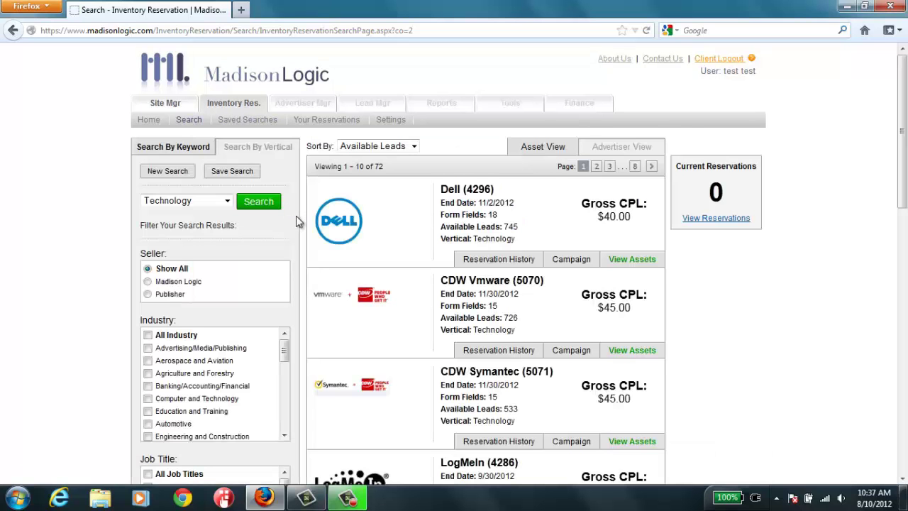
{"action": "scroll", "coordinate": [298, 216], "scroll_direction": "down", "scroll_amount": 4}
{"action": "scroll", "coordinate": [299, 216], "scroll_direction": "up", "scroll_amount": 4}
{"action": "left_click", "coordinate": [250, 120]}
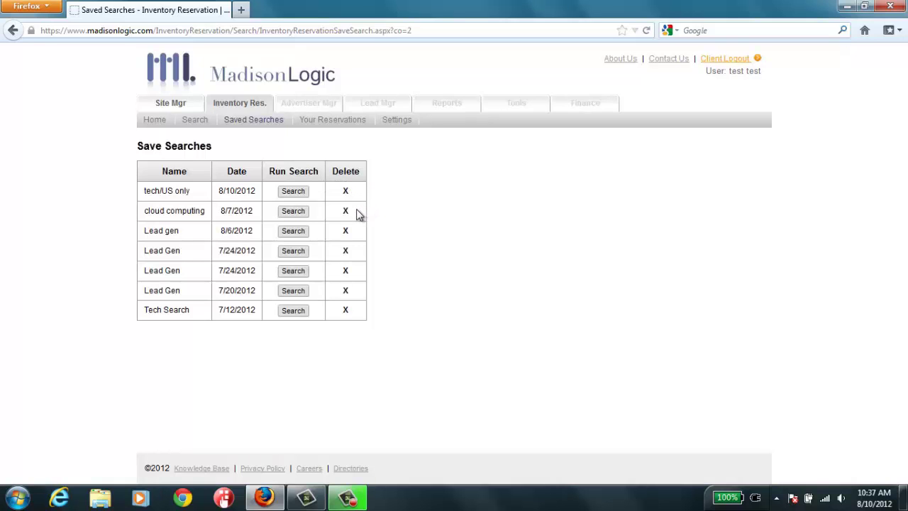
Step: Delete the 'cloud computing' saved search and confirm the deletion
{"action": "left_click", "coordinate": [346, 211]}
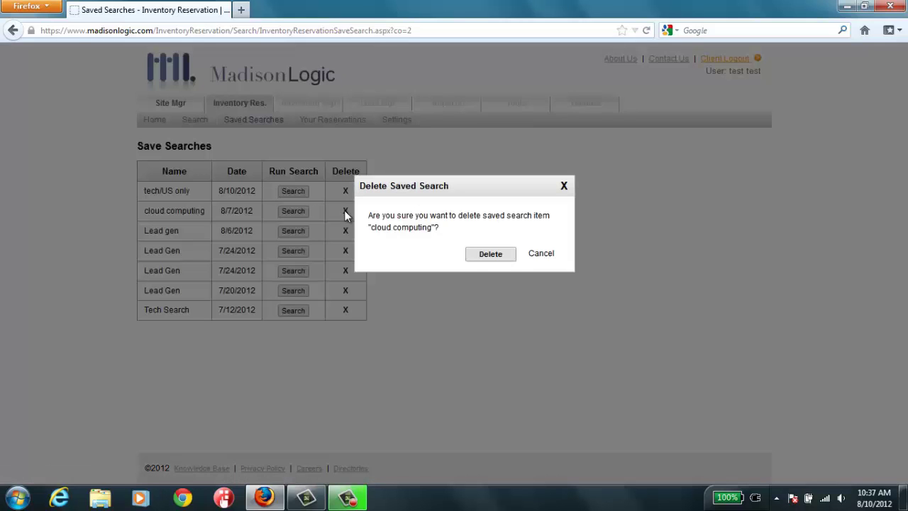
{"action": "left_click", "coordinate": [483, 258]}
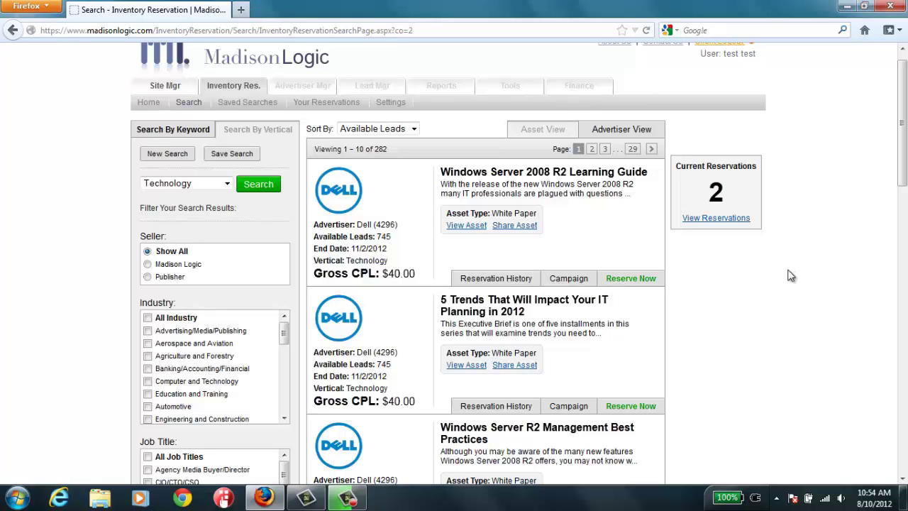
Step: Show the campaign details for the '5 Trends That Will Impact Your IT Planning in 2012' asset
{"action": "scroll", "coordinate": [792, 275], "scroll_direction": "down", "scroll_amount": 2}
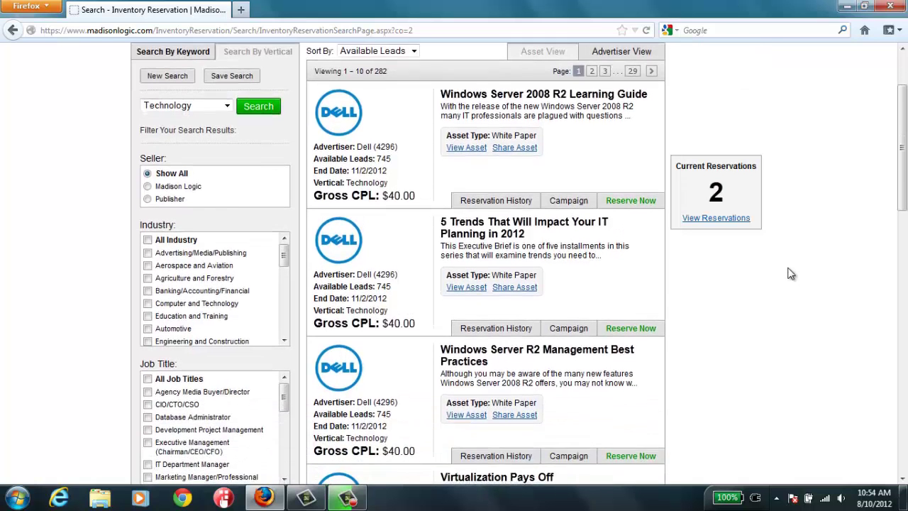
{"action": "scroll", "coordinate": [791, 274], "scroll_direction": "down", "scroll_amount": 2}
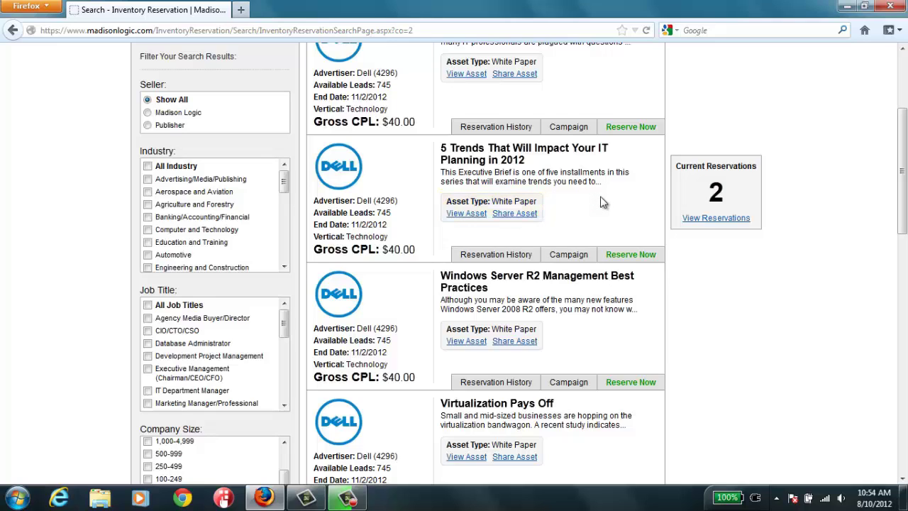
{"action": "left_click", "coordinate": [583, 255]}
Step: Expand the 5 Trends white paper's details and reservation history, then collapse the history again
{"action": "left_click", "coordinate": [574, 254]}
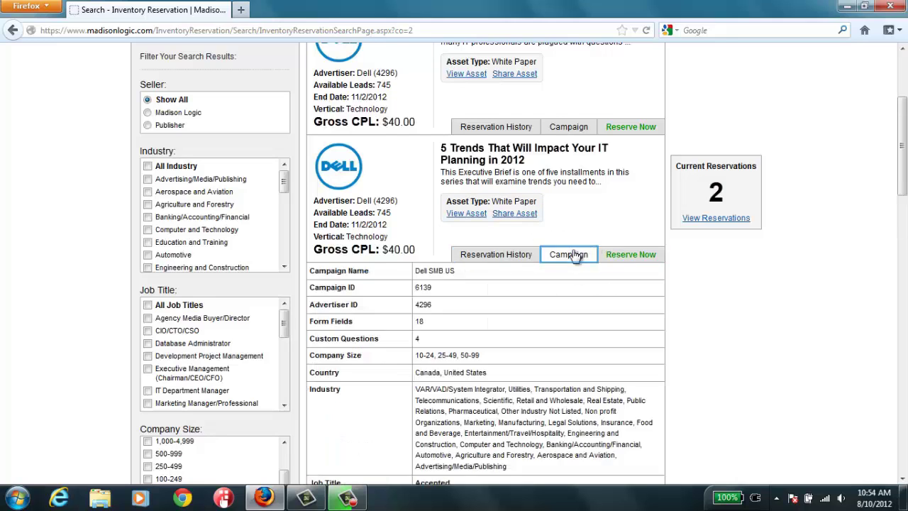
{"action": "scroll", "coordinate": [572, 289], "scroll_direction": "down", "scroll_amount": 2}
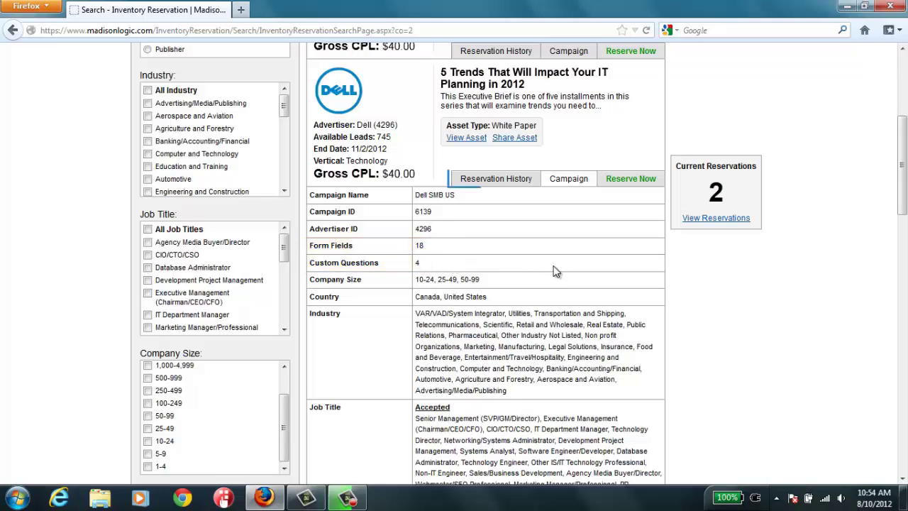
{"action": "scroll", "coordinate": [557, 269], "scroll_direction": "up", "scroll_amount": 2}
{"action": "left_click", "coordinate": [520, 259]}
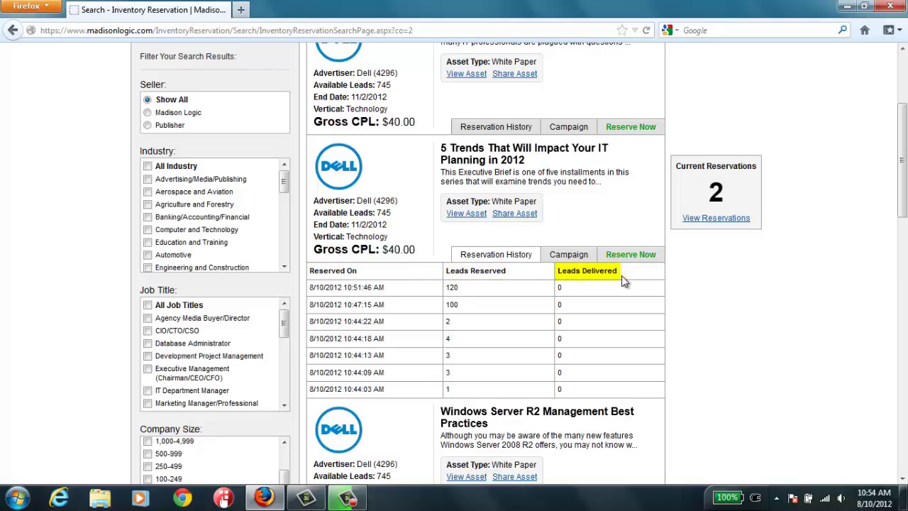
{"action": "left_click", "coordinate": [518, 258]}
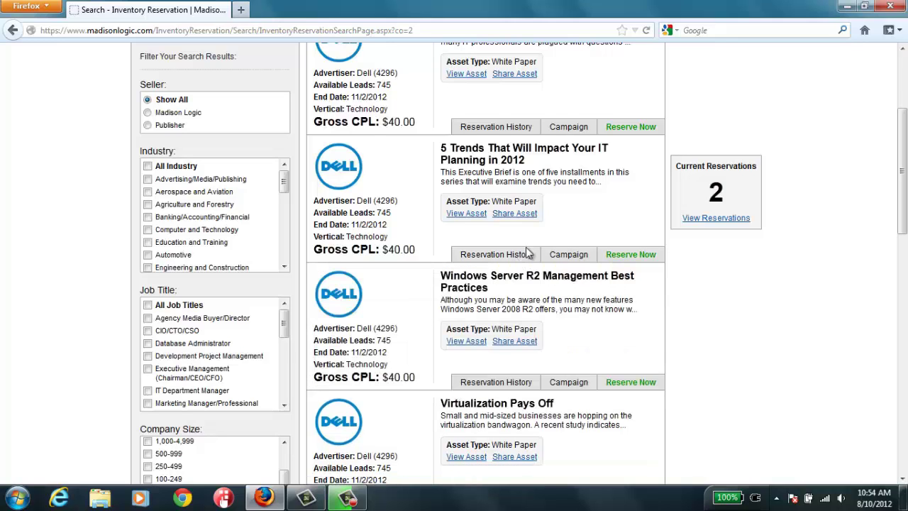
Step: Reserve 115 leads of the 5 Trends white paper and close the confirmation
{"action": "left_click", "coordinate": [638, 255]}
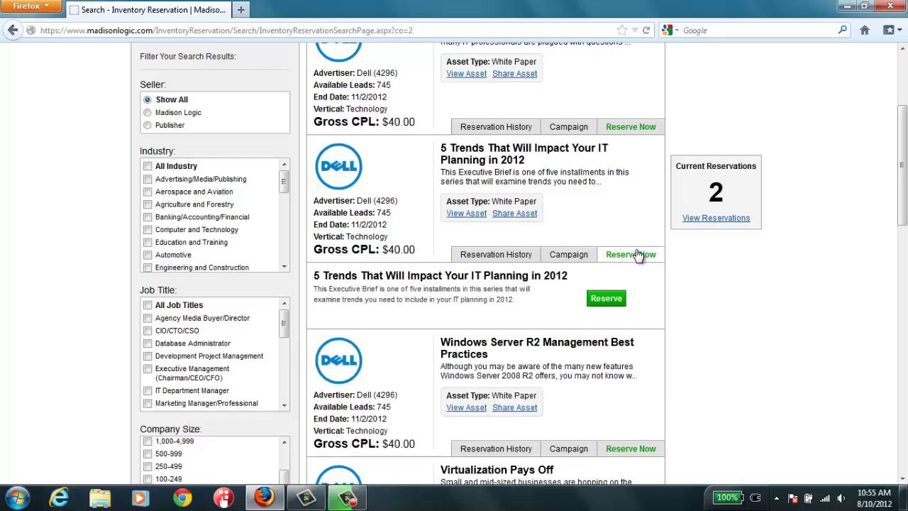
{"action": "left_click", "coordinate": [602, 299]}
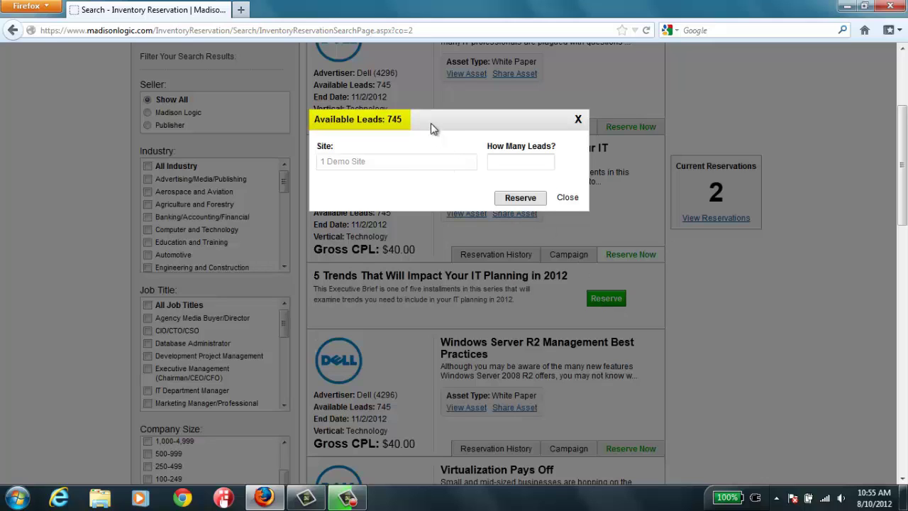
{"action": "left_click", "coordinate": [517, 164]}
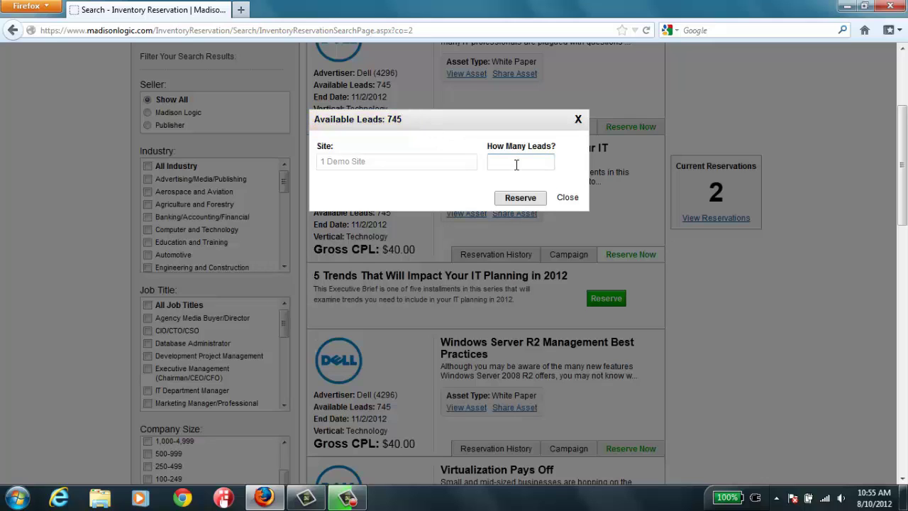
{"action": "type", "text": "115"}
{"action": "left_click", "coordinate": [518, 200]}
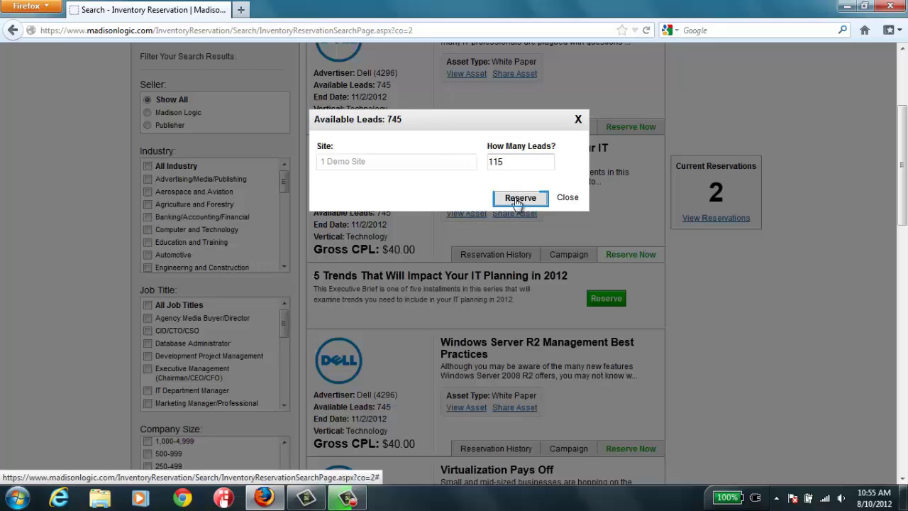
{"action": "left_click", "coordinate": [566, 200]}
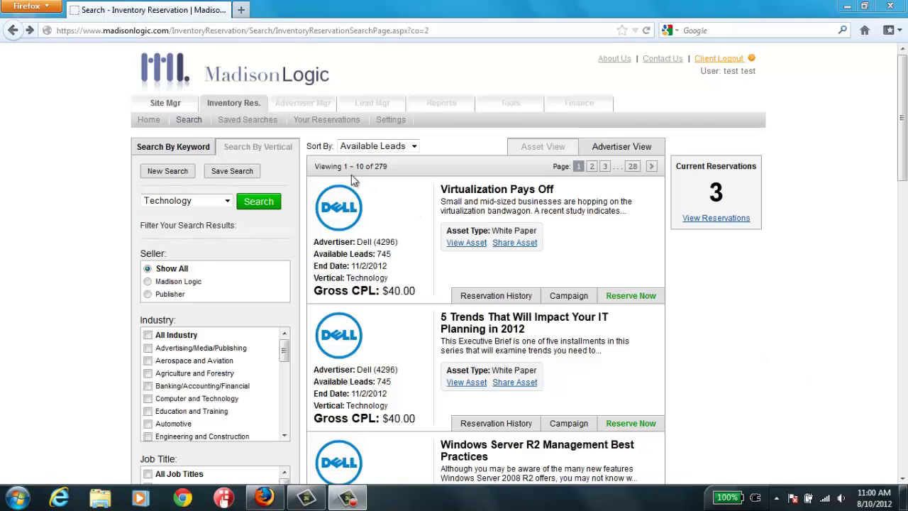
Step: On Current Reservations, keep Dedicated Email Announcement as the 5 Trends tracking source
{"action": "left_click", "coordinate": [325, 120]}
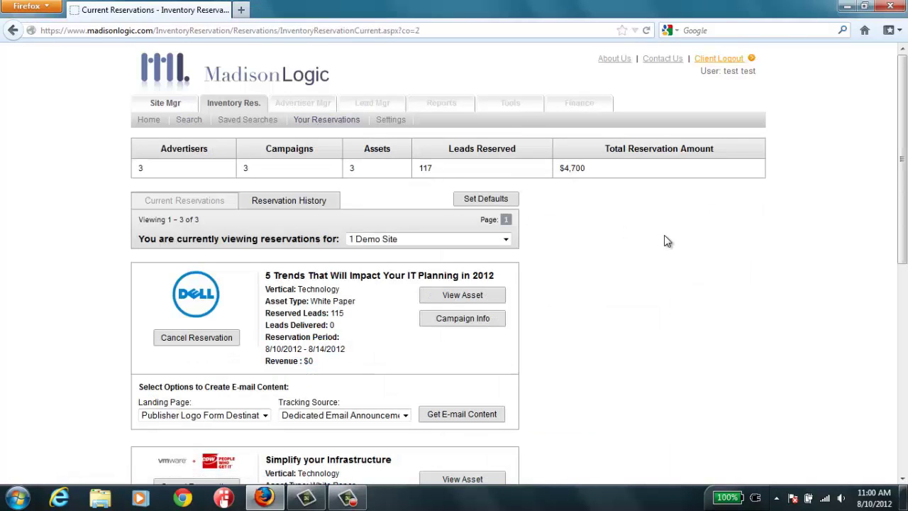
{"action": "scroll", "coordinate": [667, 241], "scroll_direction": "down", "scroll_amount": 2}
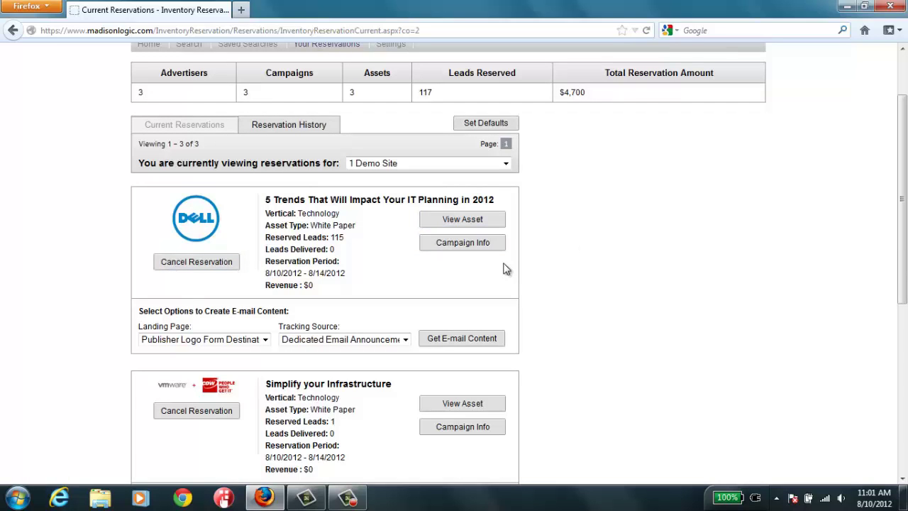
{"action": "left_click", "coordinate": [266, 340]}
{"action": "left_click", "coordinate": [267, 340]}
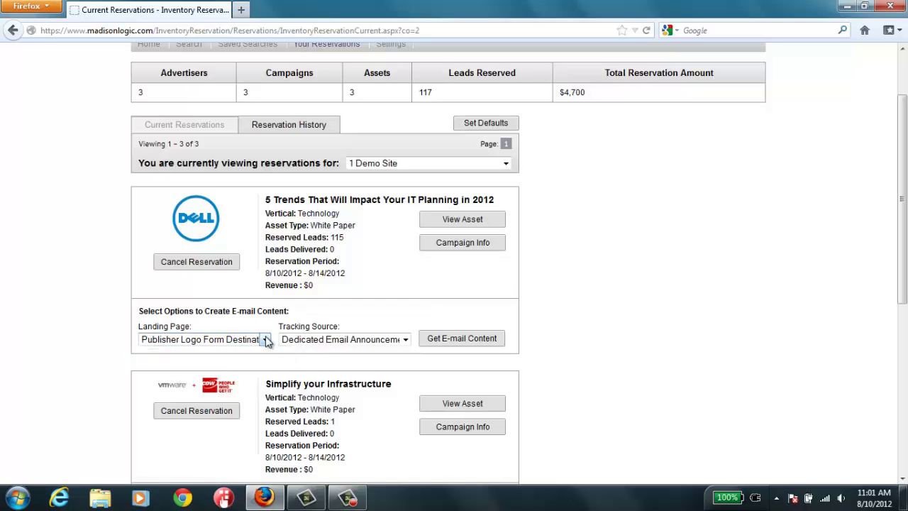
{"action": "left_click", "coordinate": [405, 340]}
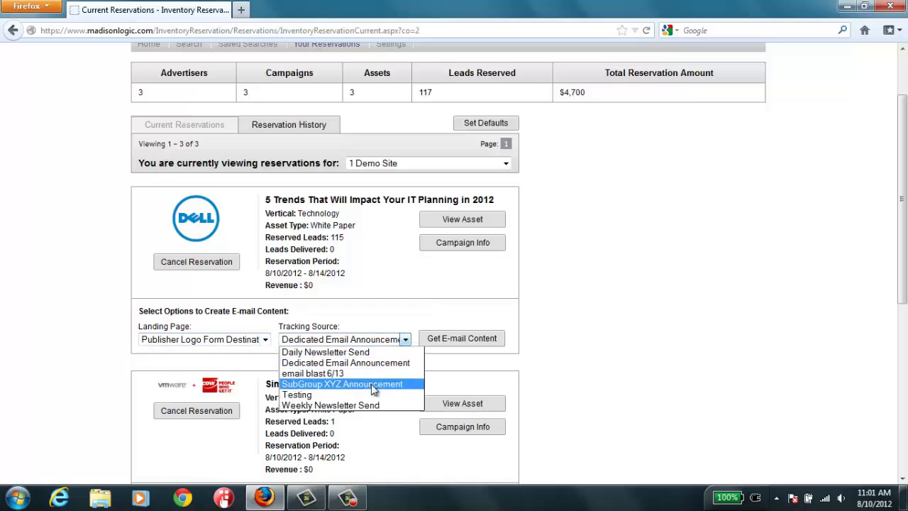
{"action": "left_click", "coordinate": [516, 361]}
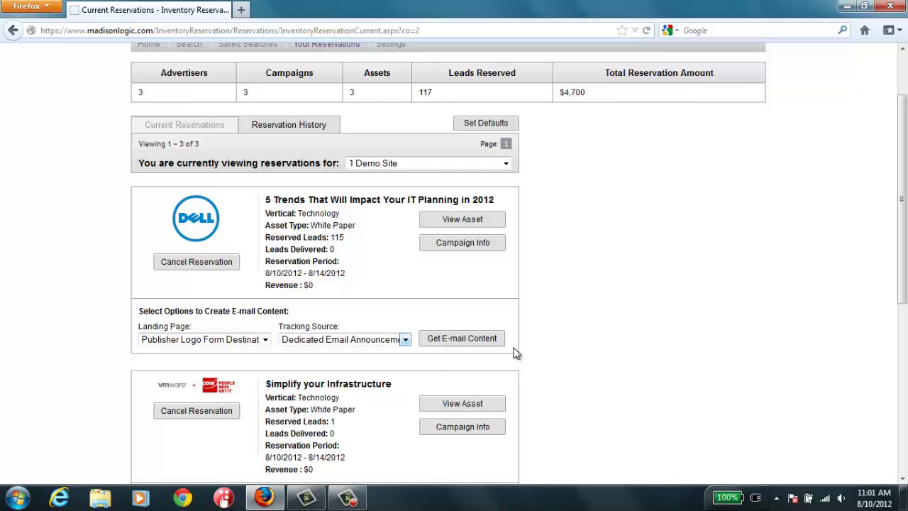
Step: Generate the 5 Trends e-mail content and copy its landing page URL
{"action": "left_click", "coordinate": [472, 340]}
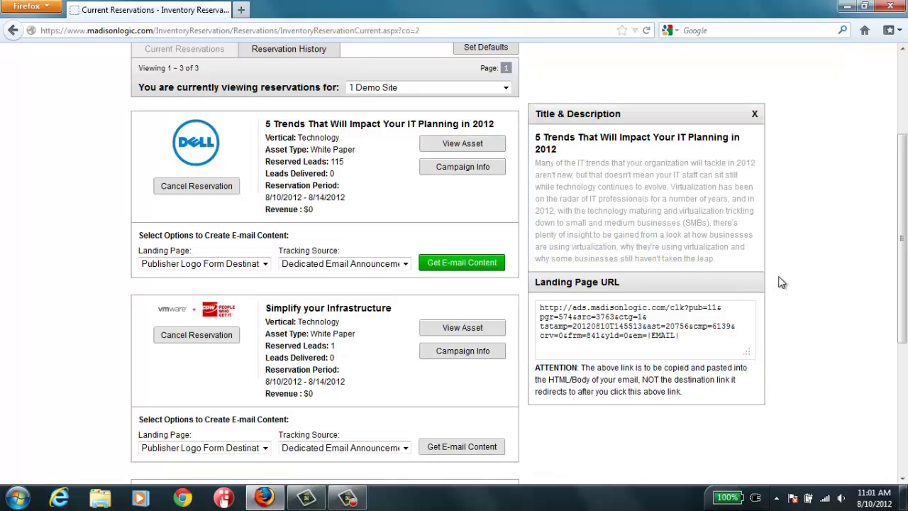
{"action": "triple_click", "coordinate": [661, 216]}
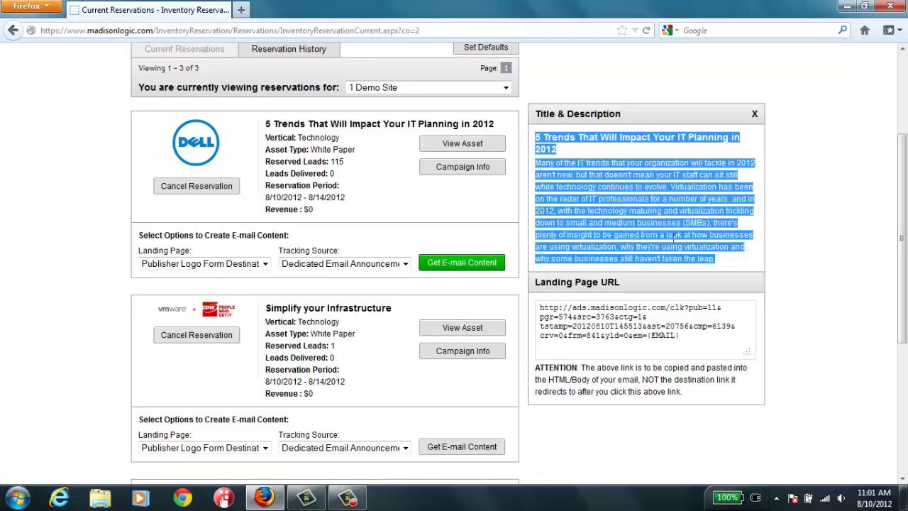
{"action": "left_click", "coordinate": [677, 331]}
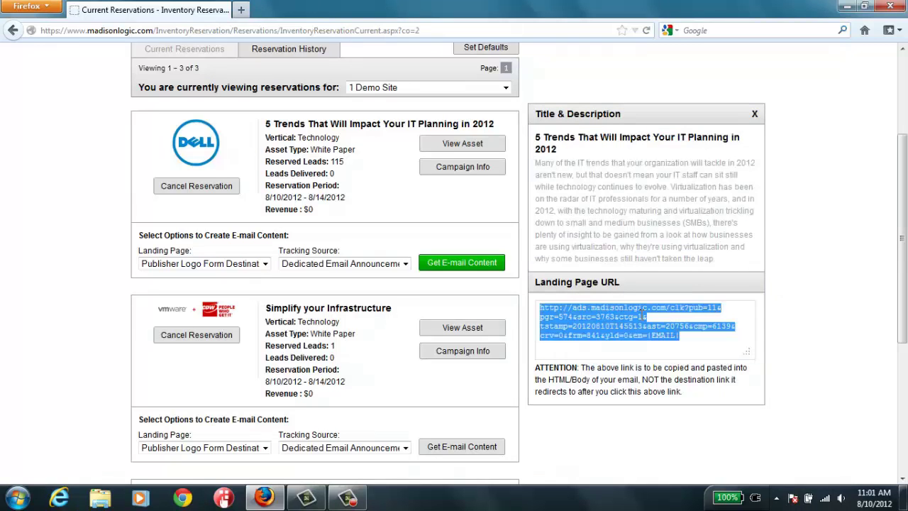
{"action": "right_click", "coordinate": [641, 312]}
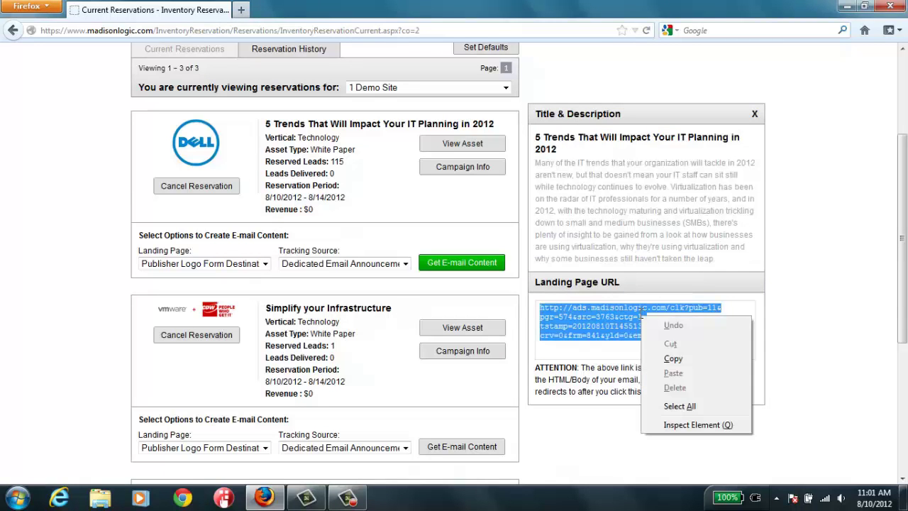
{"action": "left_click", "coordinate": [676, 359]}
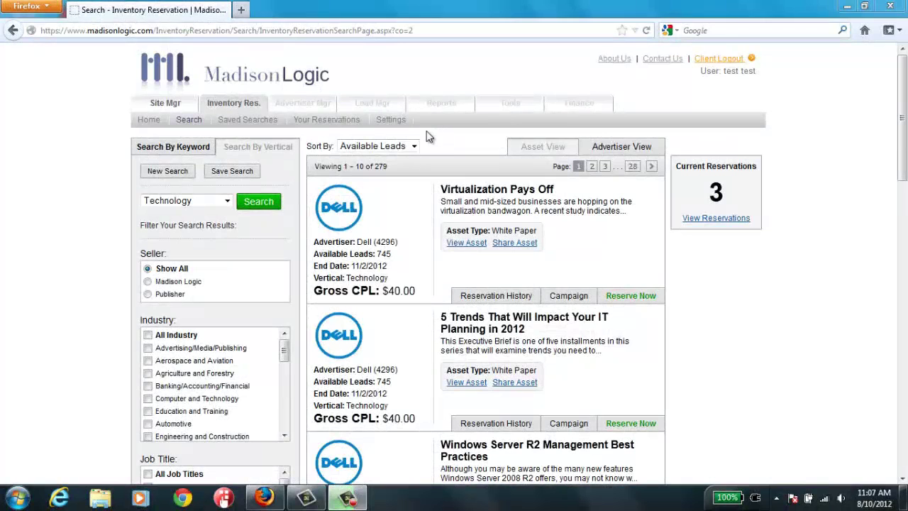
Step: Search the reservation history from 06/06/2012 to 08/10/2012
{"action": "left_click", "coordinate": [329, 122]}
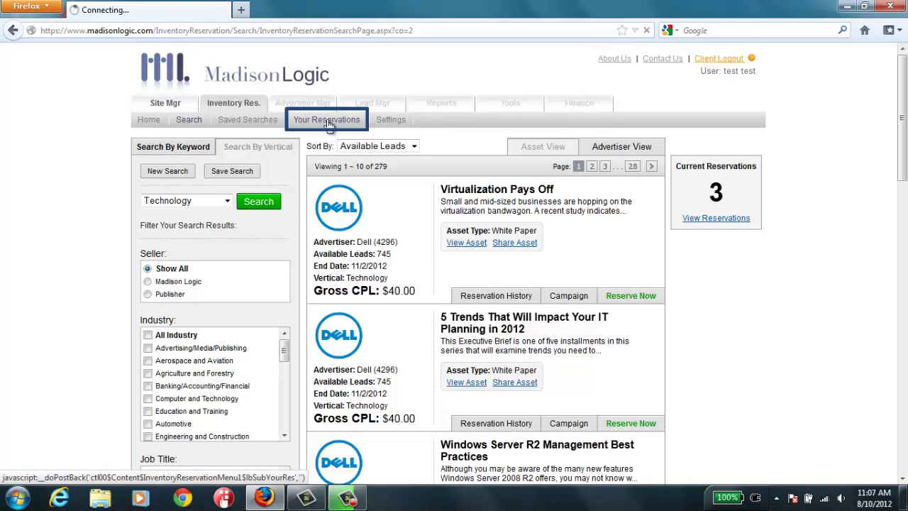
{"action": "left_click", "coordinate": [294, 202]}
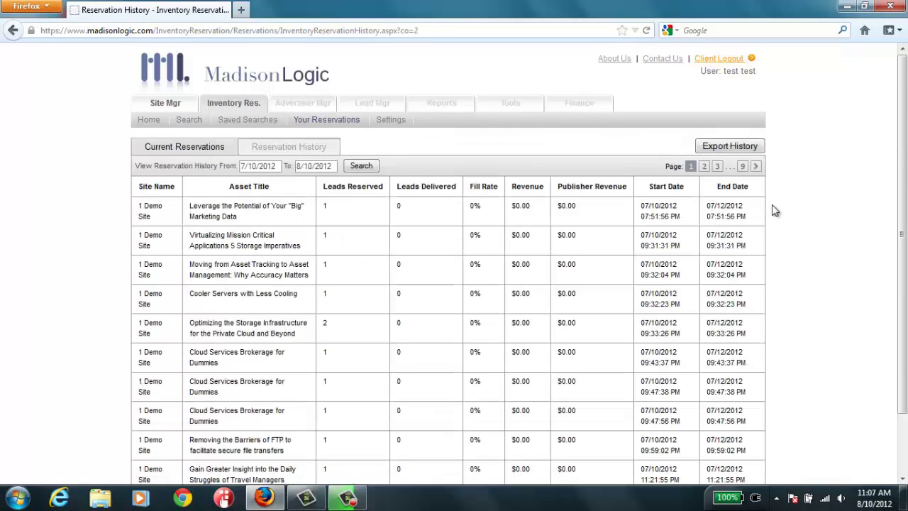
{"action": "scroll", "coordinate": [710, 205], "scroll_direction": "down", "scroll_amount": 2}
{"action": "left_click", "coordinate": [264, 98]}
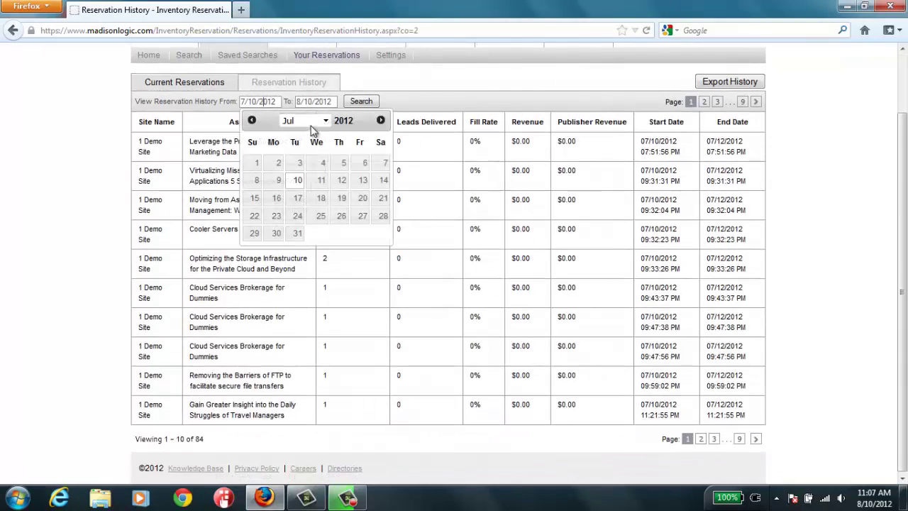
{"action": "left_click", "coordinate": [252, 120]}
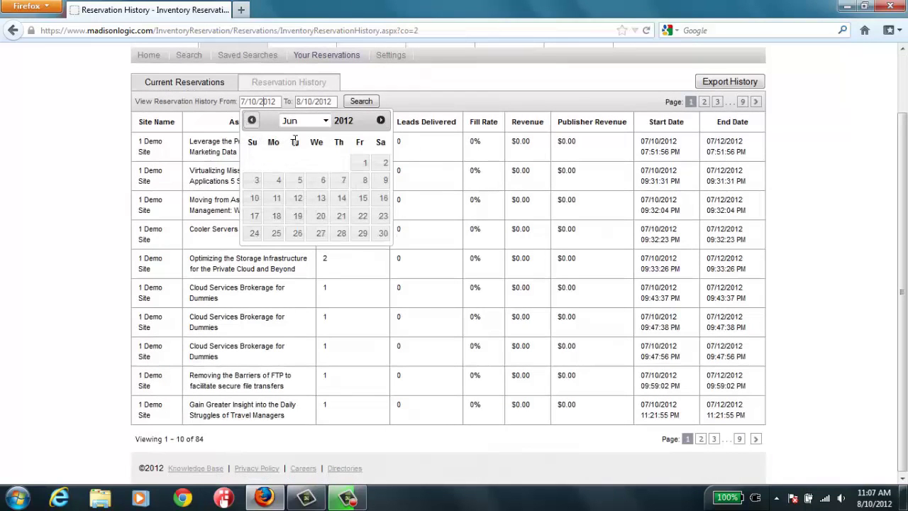
{"action": "left_click", "coordinate": [322, 179]}
{"action": "left_click", "coordinate": [360, 100]}
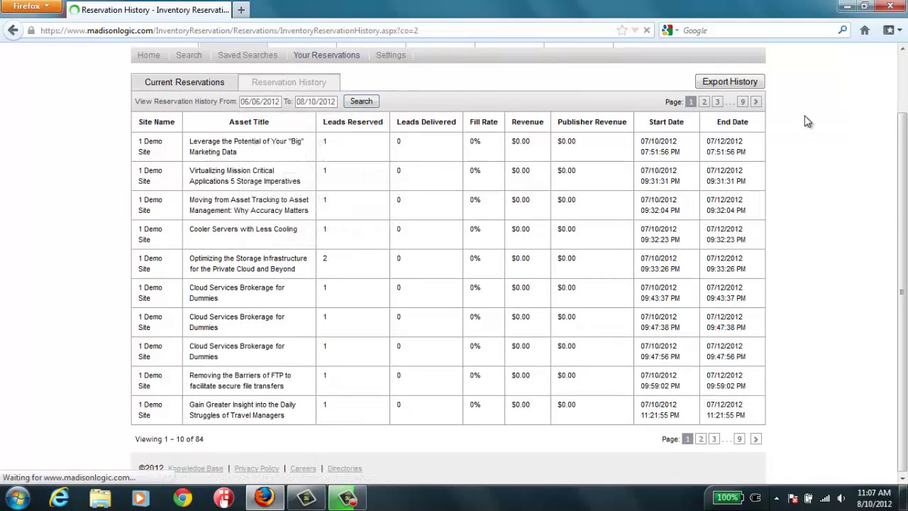
Step: Page forward to page 3 of the history and request an export
{"action": "left_click", "coordinate": [756, 166]}
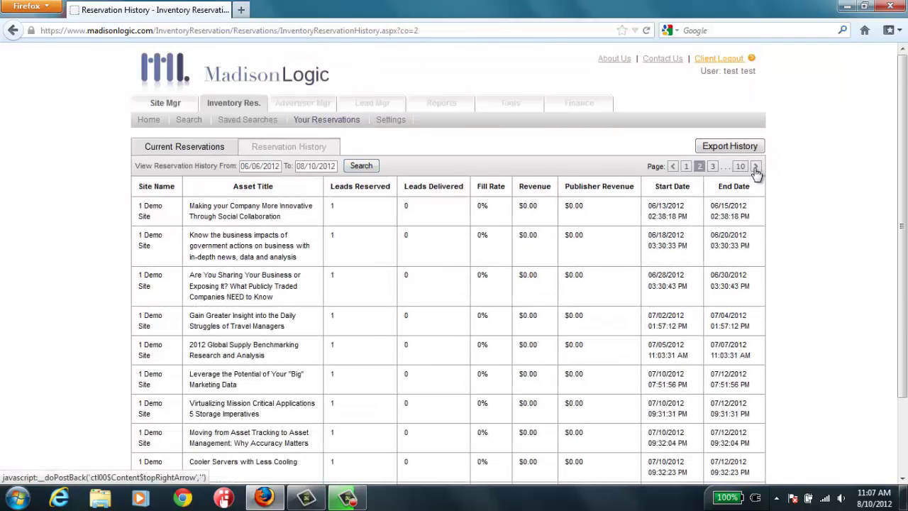
{"action": "left_click", "coordinate": [756, 166]}
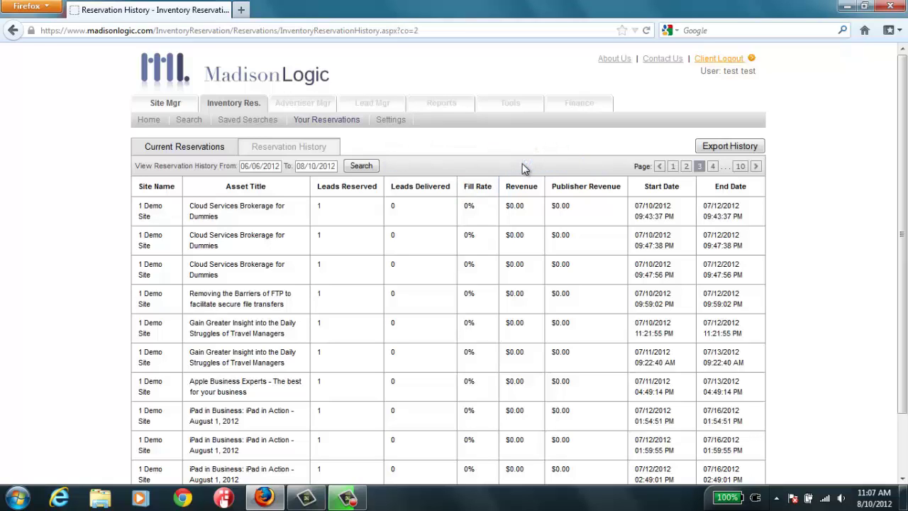
{"action": "left_click", "coordinate": [731, 149]}
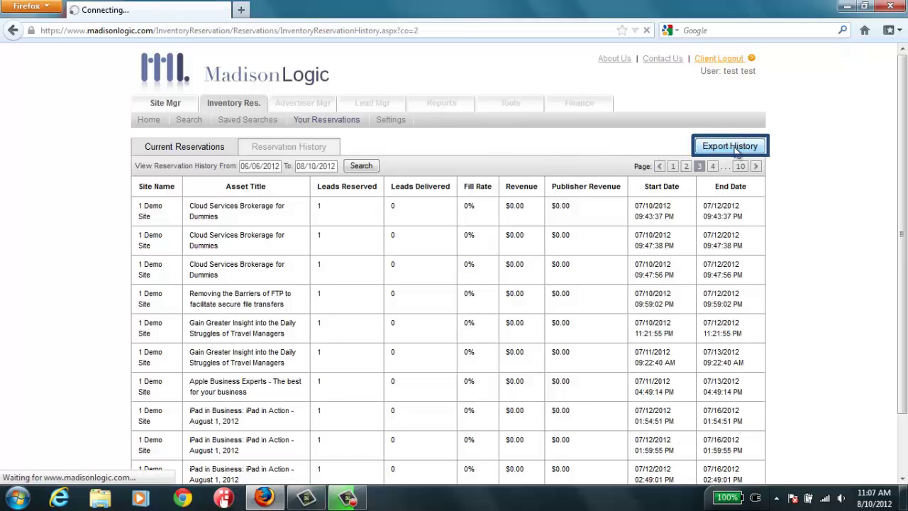